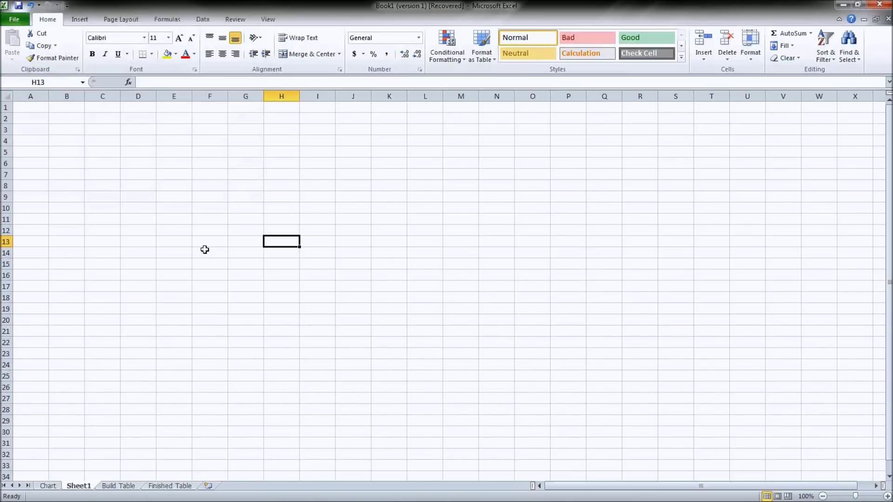
# - Zoom the worksheet to 145% and switch to the Build Table sheet
pyautogui.scroll(3, 203, 249)
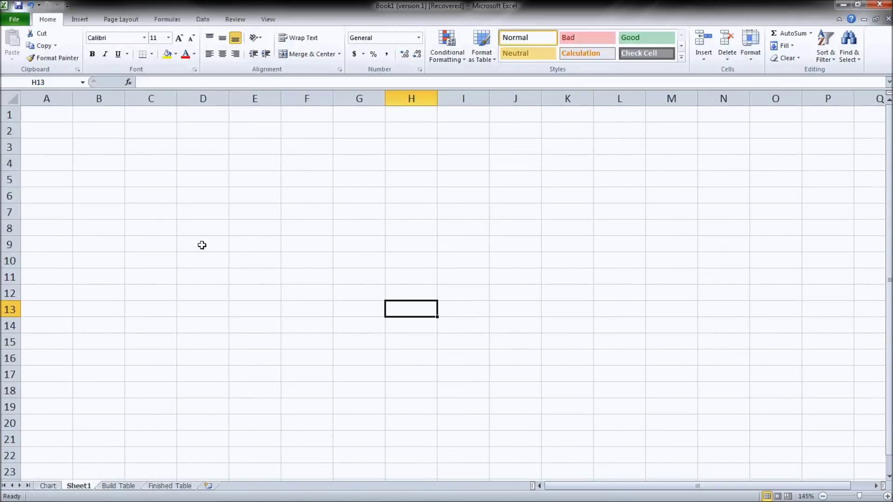
pyautogui.click(120, 486)
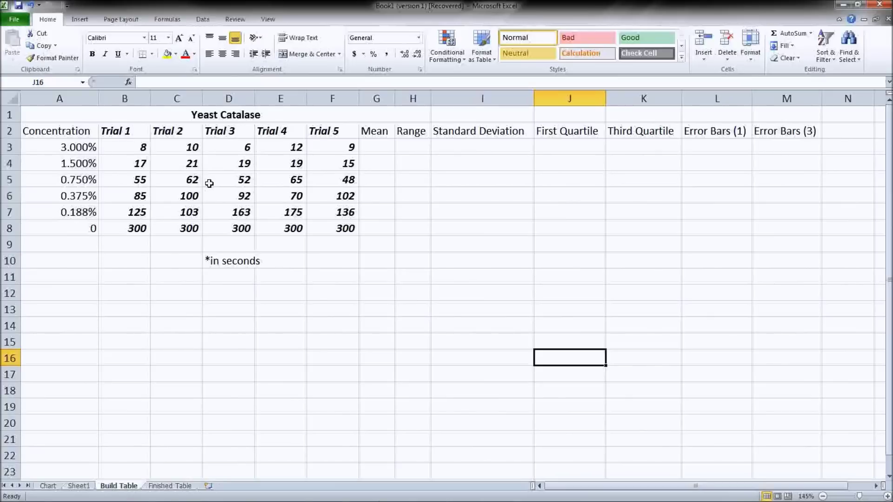
# - Begin an AVERAGE formula ('=aver') in G3, the first Mean cell
pyautogui.click(379, 148)
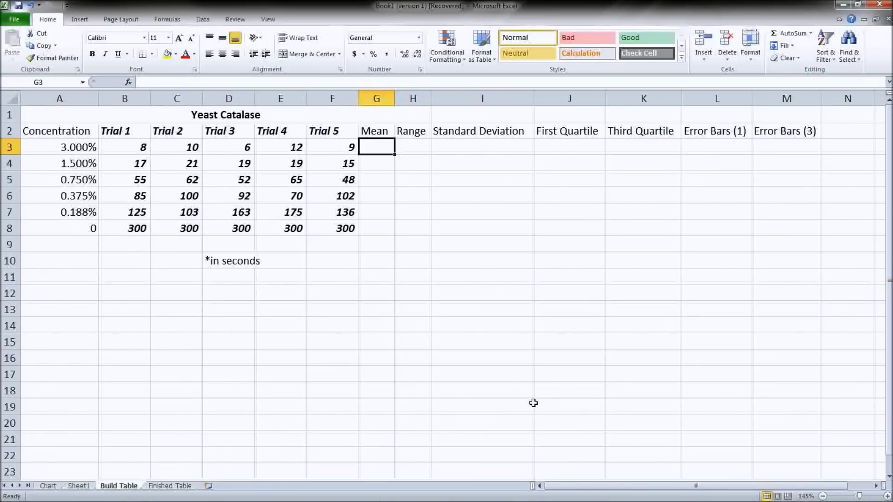
pyautogui.write('=aver')
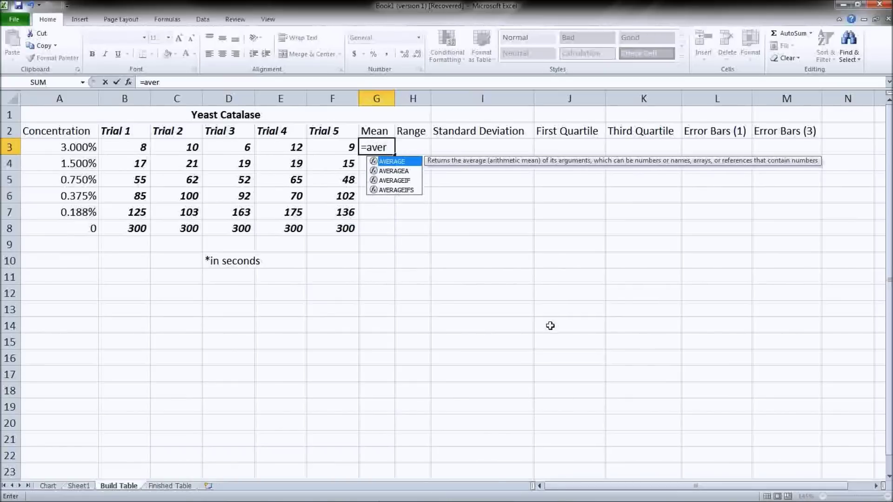
# - Average B3:F3 in G3 and fill down to G8: 9, 18.2, 56.4, 89.8, 140.4, 300
pyautogui.press('Tab')
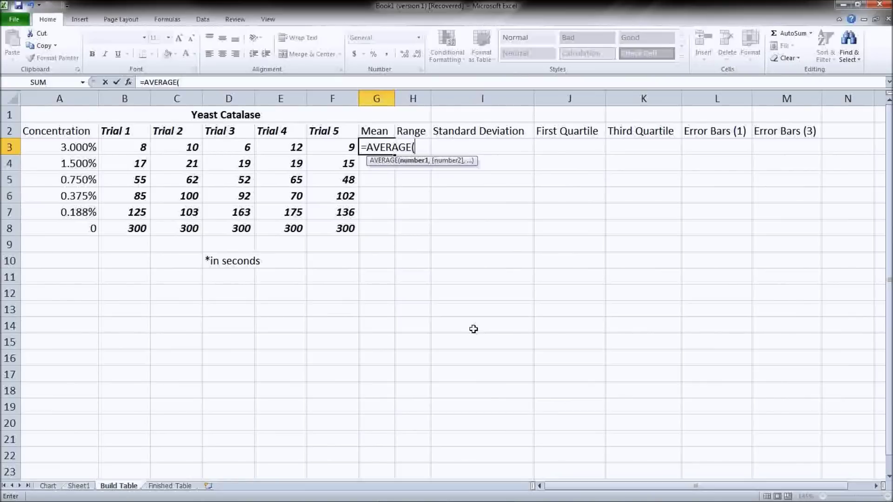
pyautogui.moveTo(133, 148); pyautogui.dragTo(324, 151)
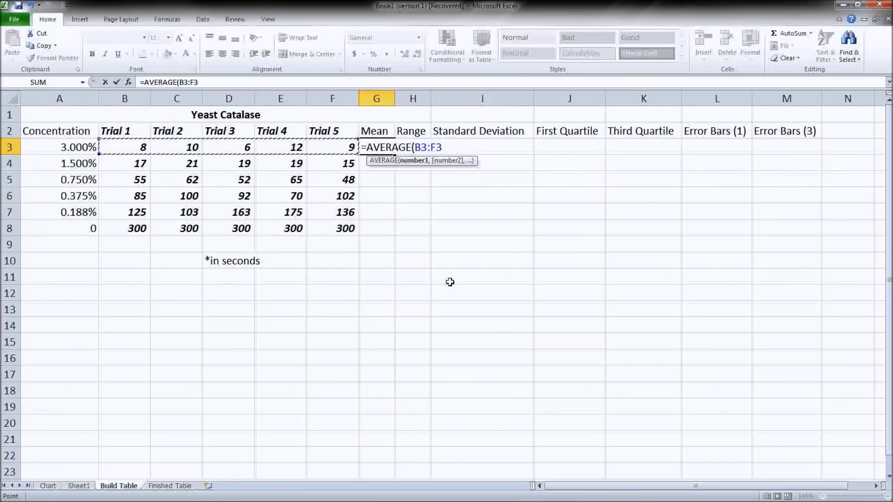
pyautogui.press('Return')
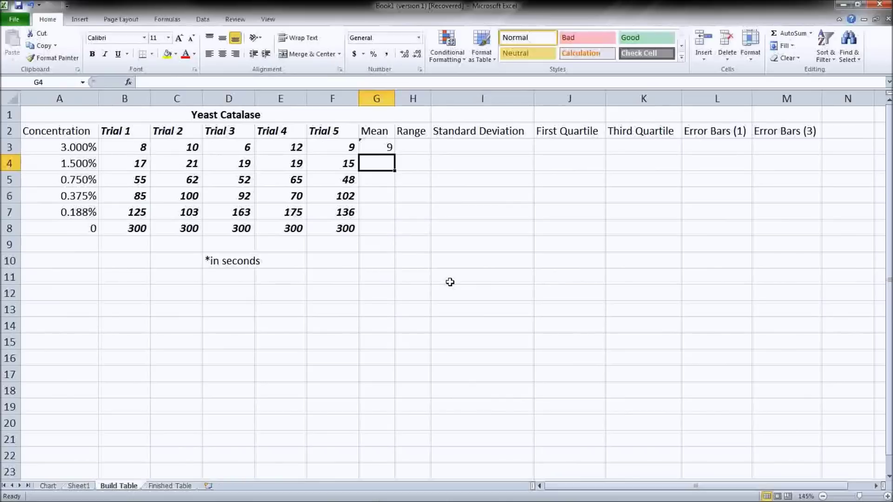
pyautogui.click(385, 147)
pyautogui.moveTo(396, 156)
pyautogui.mouseDown()
pyautogui.moveTo(387, 237)
pyautogui.moveTo(384, 147)
pyautogui.mouseUp()
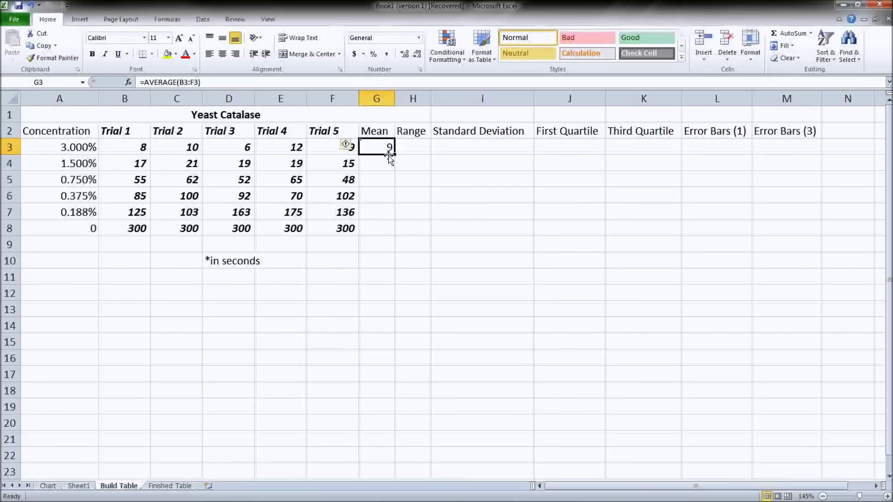
pyautogui.moveTo(395, 155); pyautogui.dragTo(393, 235)
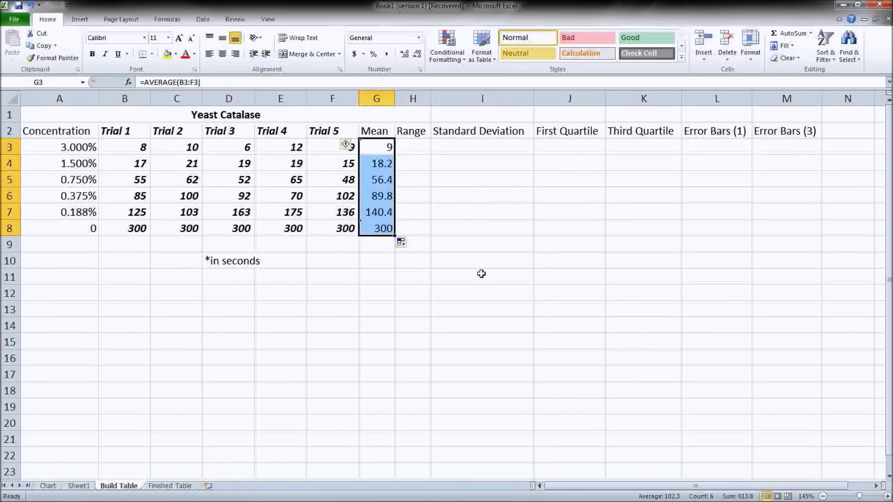
pyautogui.click(565, 292)
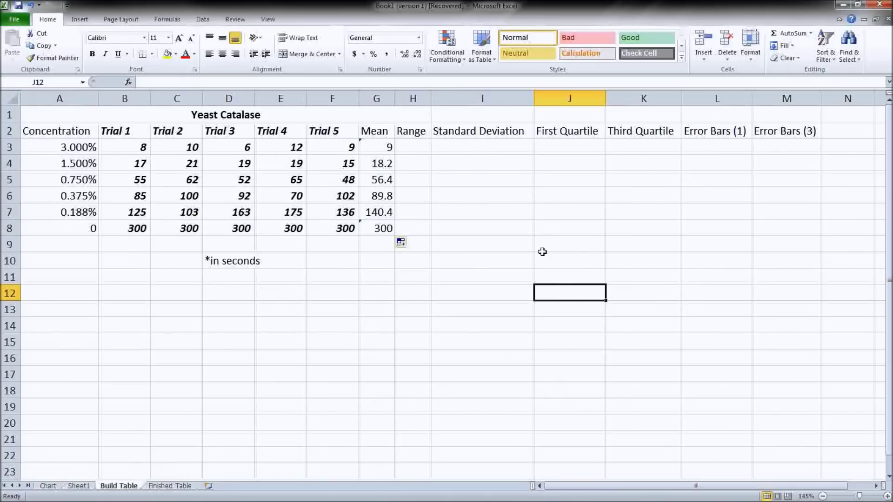
# - Enter =MAX(B3:F3)-MIN(B3:F3) in H3 and fill to H8: 6, 6, 17, 32, 72, 0
pyautogui.click(407, 149)
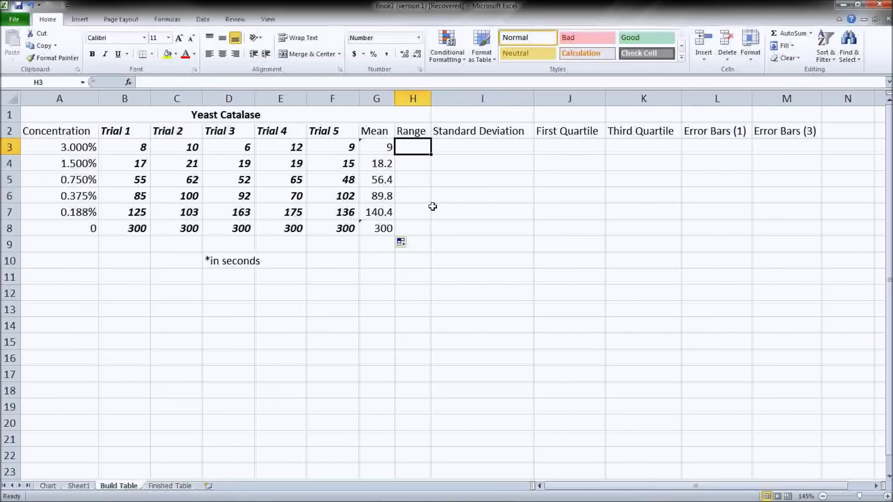
pyautogui.write('=')
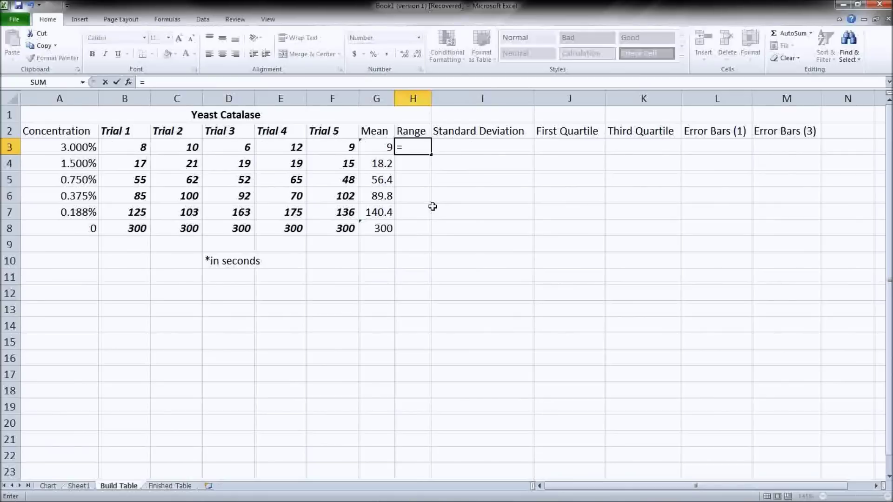
pyautogui.write('max(')
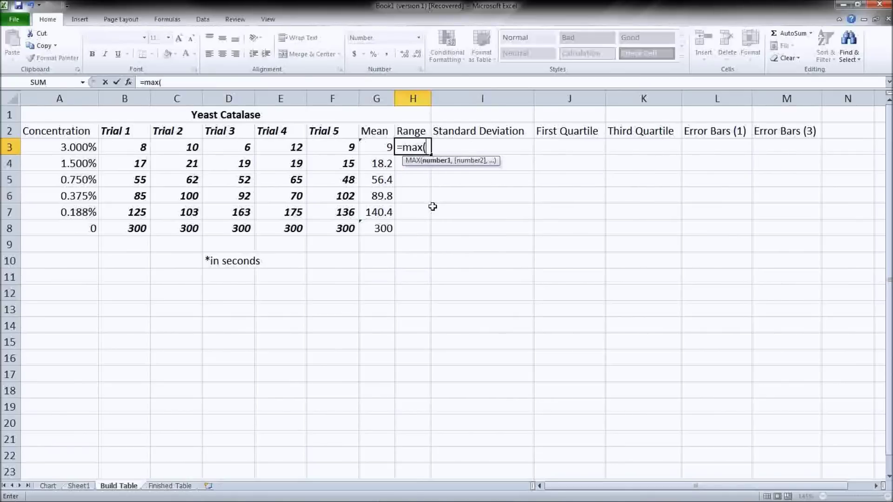
pyautogui.moveTo(122, 145); pyautogui.dragTo(330, 150)
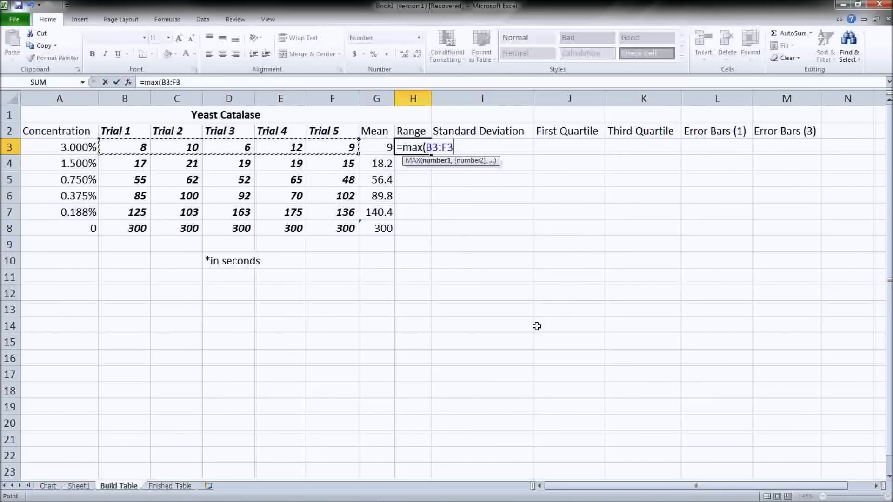
pyautogui.write(')')
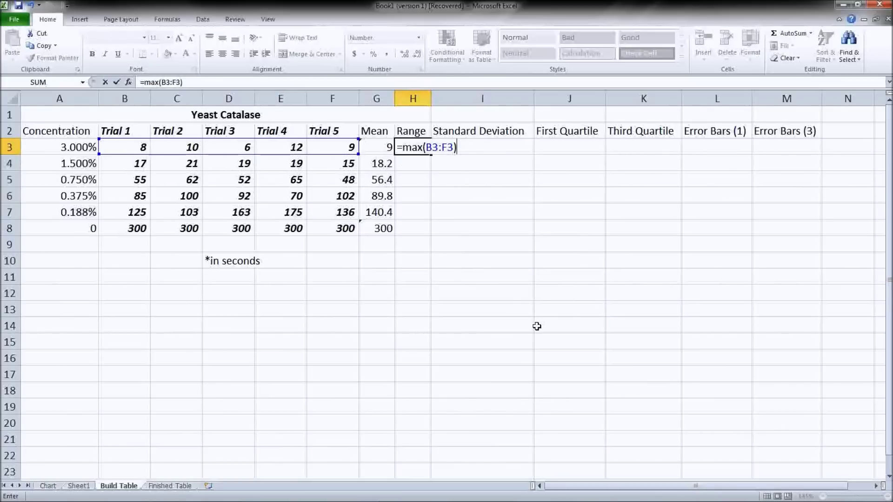
pyautogui.write('-min')
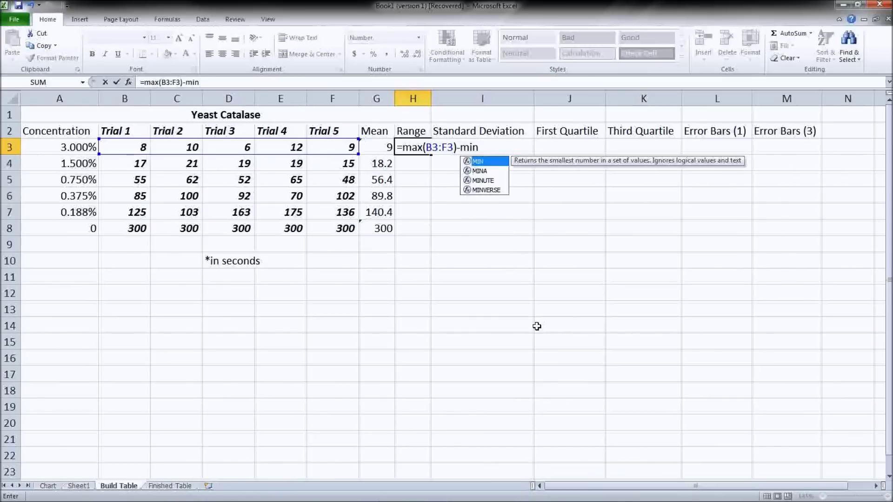
pyautogui.write('(')
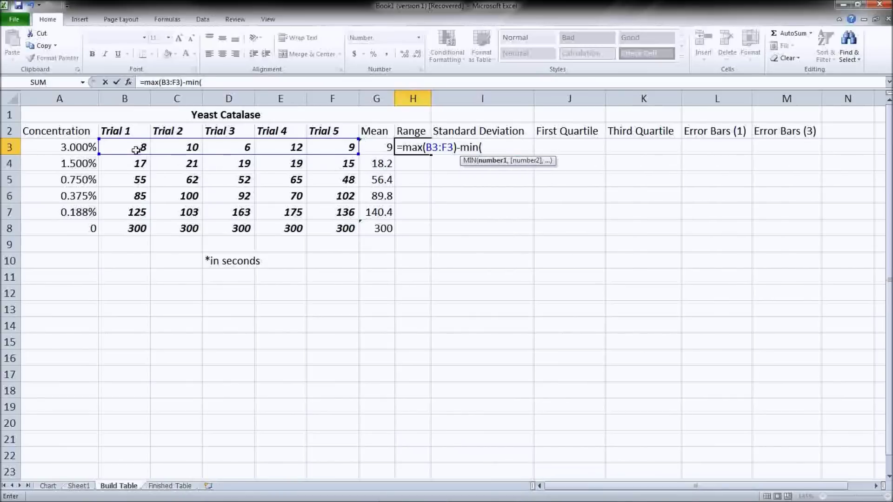
pyautogui.moveTo(136, 150); pyautogui.dragTo(346, 149)
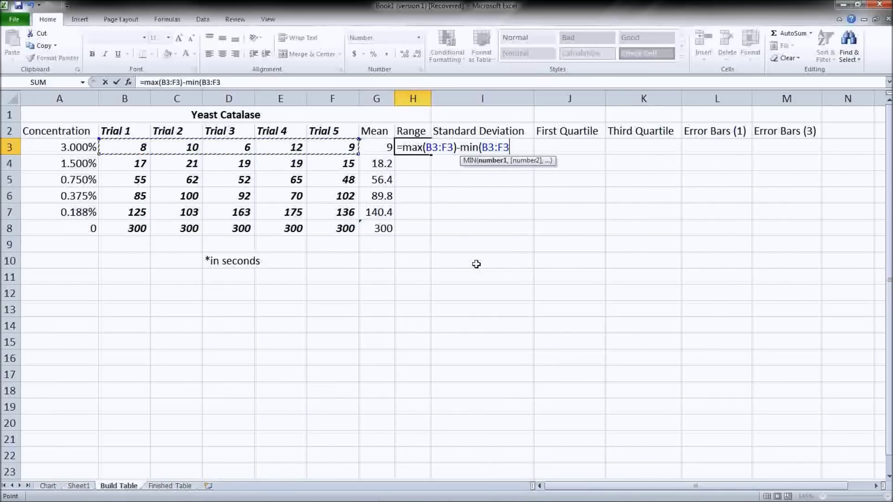
pyautogui.write(')')
pyautogui.press('Return')
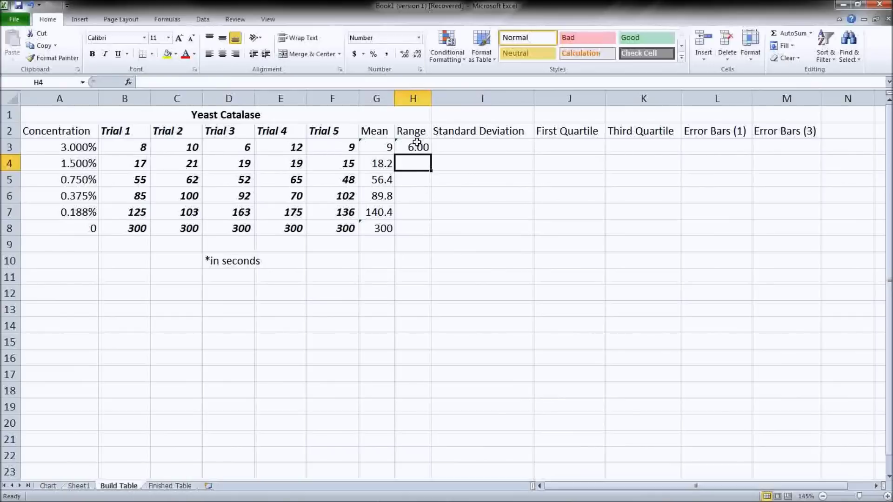
pyautogui.click(416, 144)
pyautogui.moveTo(431, 155); pyautogui.dragTo(421, 238)
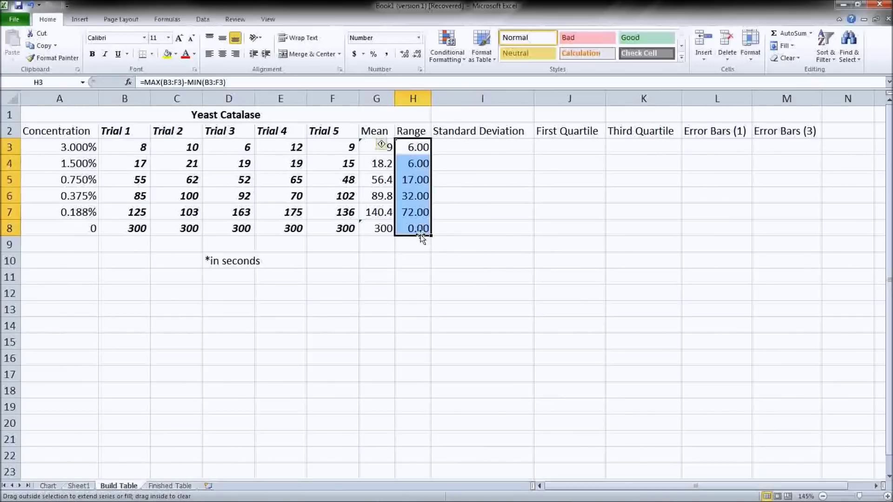
pyautogui.click(456, 149)
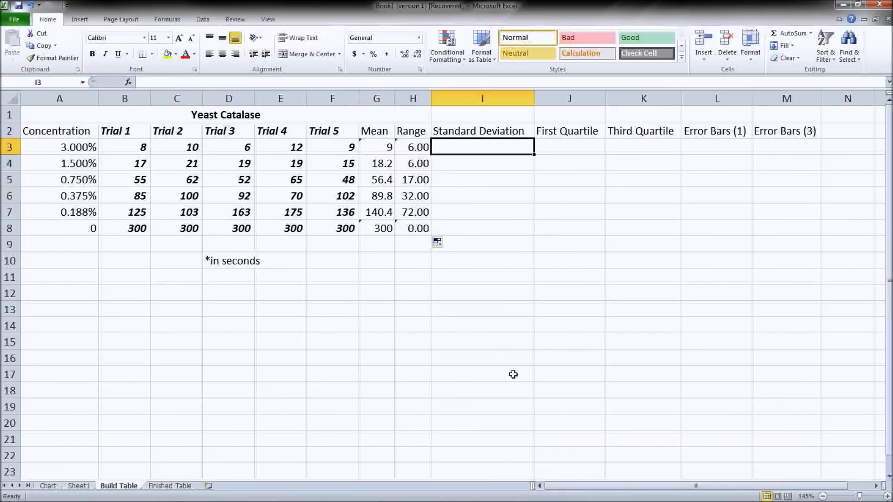
# - Enter =STDEV(B3:F3) in I3 and fill to I8, from 2.236067977 down to 0
pyautogui.write('=s')
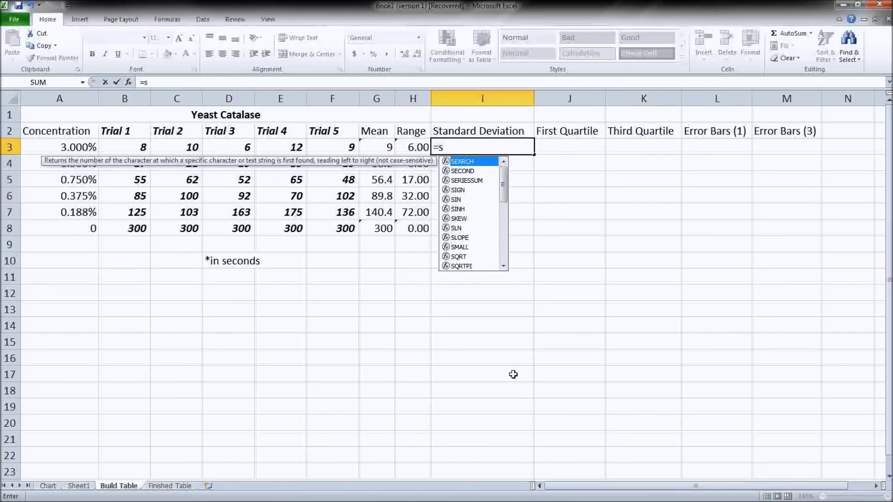
pyautogui.write('tdev')
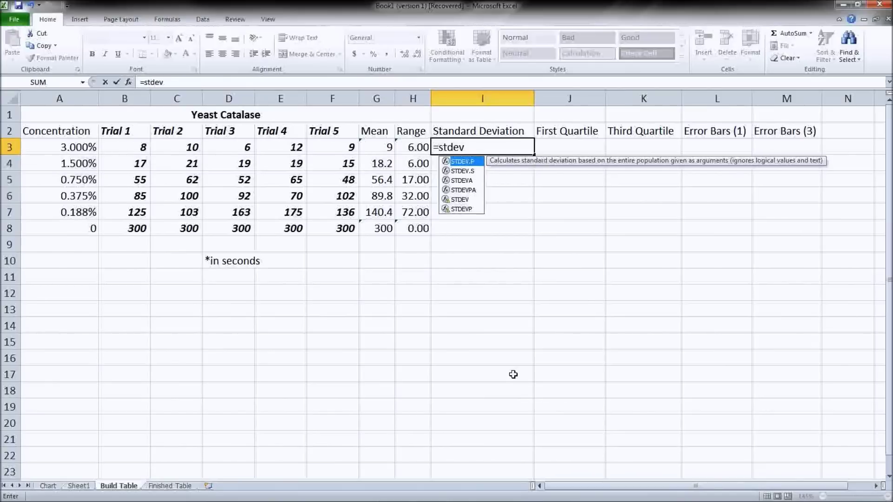
pyautogui.write('(')
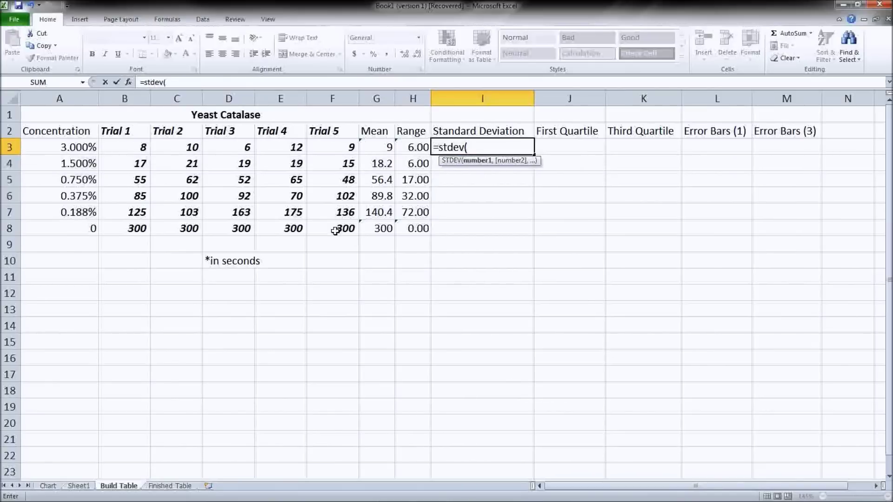
pyautogui.moveTo(141, 146); pyautogui.dragTo(325, 147)
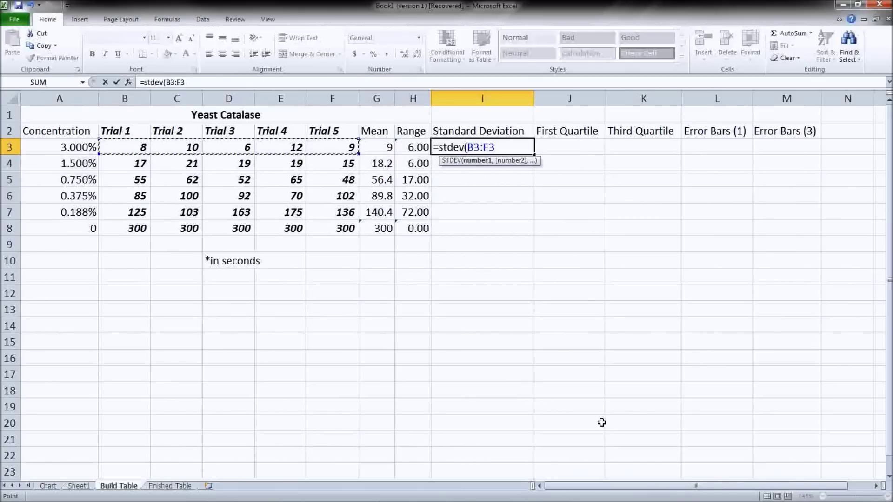
pyautogui.write(')')
pyautogui.press('Return')
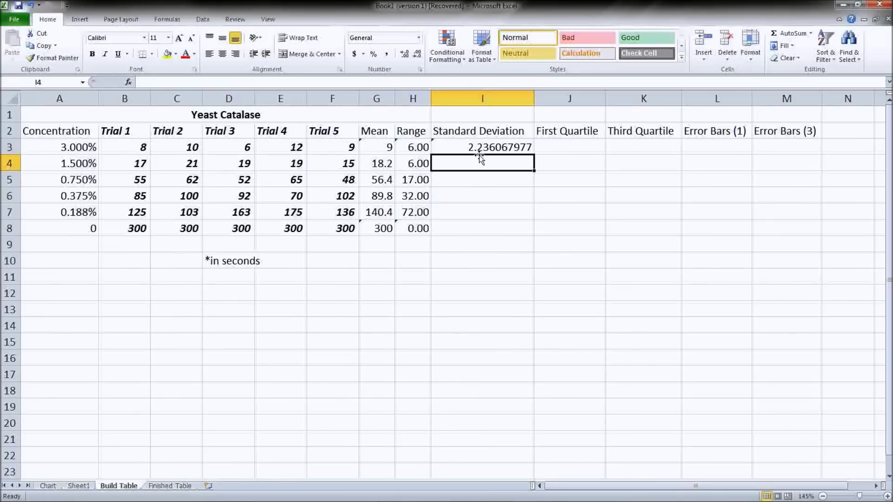
pyautogui.click(475, 147)
pyautogui.moveTo(534, 155); pyautogui.dragTo(522, 228)
pyautogui.click(608, 256)
pyautogui.click(575, 151)
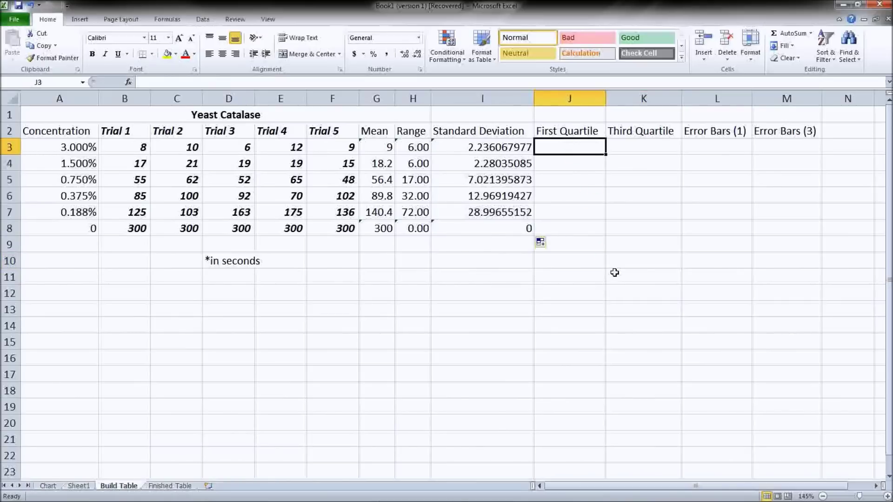
# - Enter =QUARTILE.EXC(B3:F3,1) in J3 and fill to J8: 7, 16, 50, 77.5, 114, 300
pyautogui.write('=')
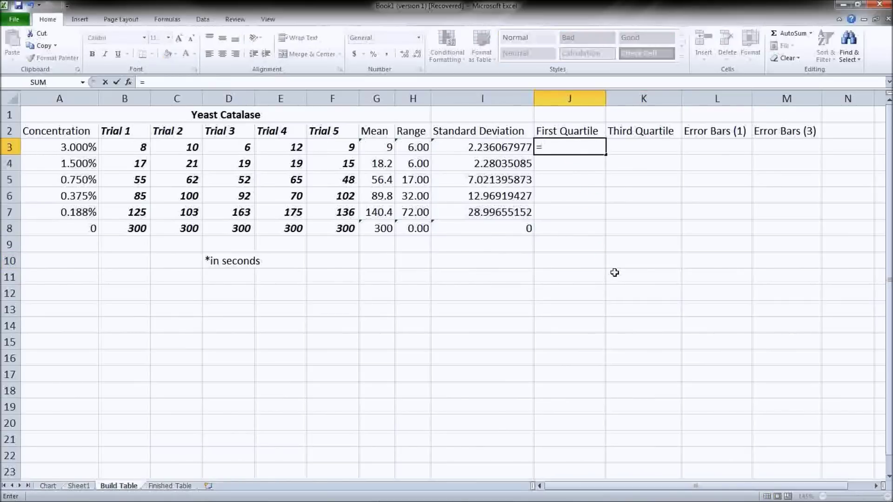
pyautogui.write('quar')
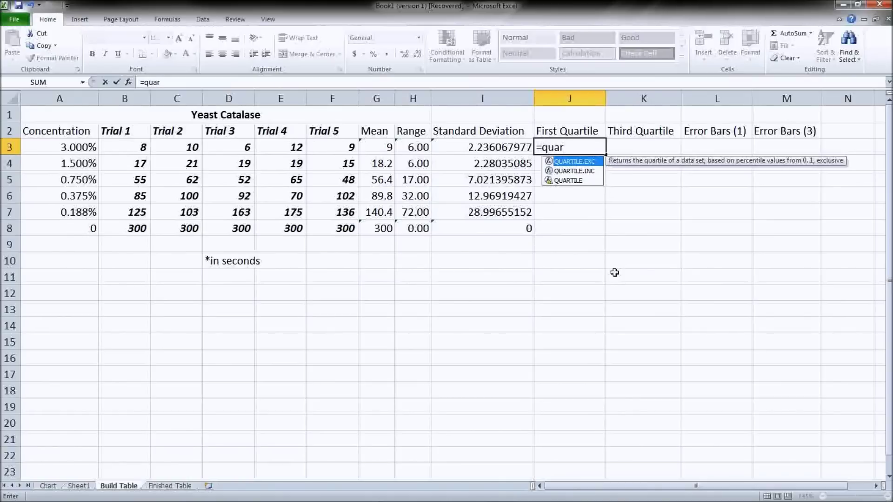
pyautogui.press('Tab')
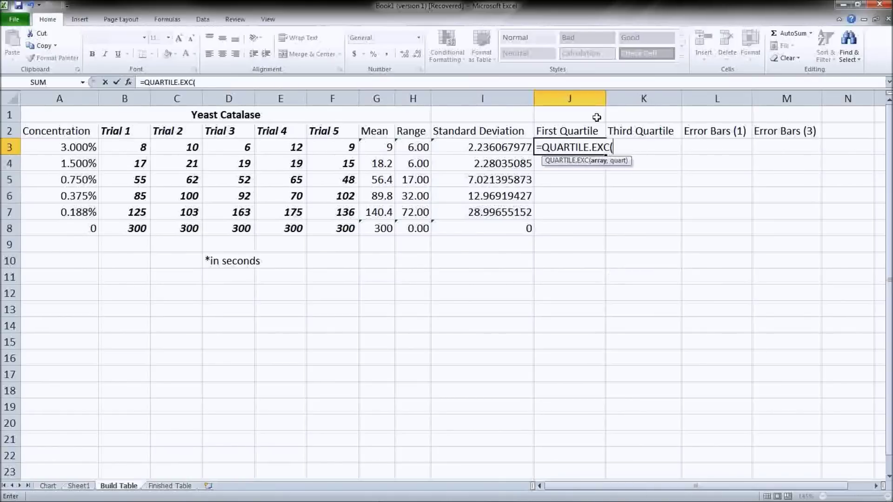
pyautogui.moveTo(139, 152); pyautogui.dragTo(333, 148)
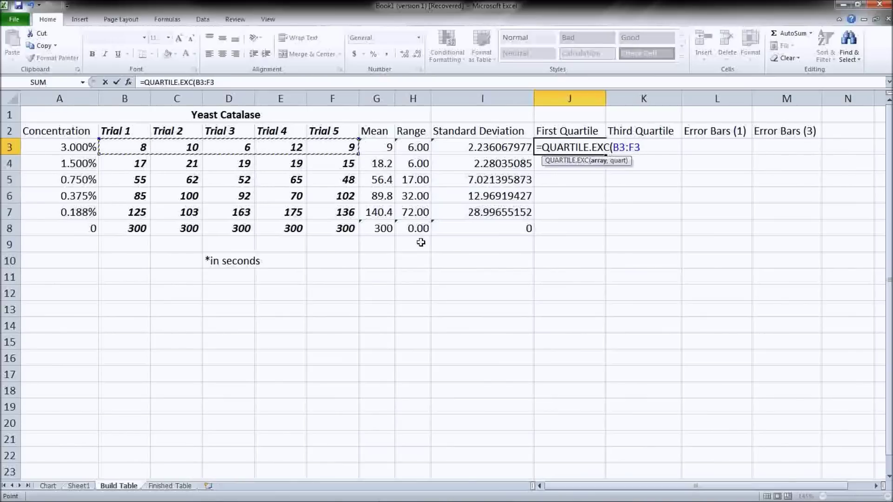
pyautogui.write(',')
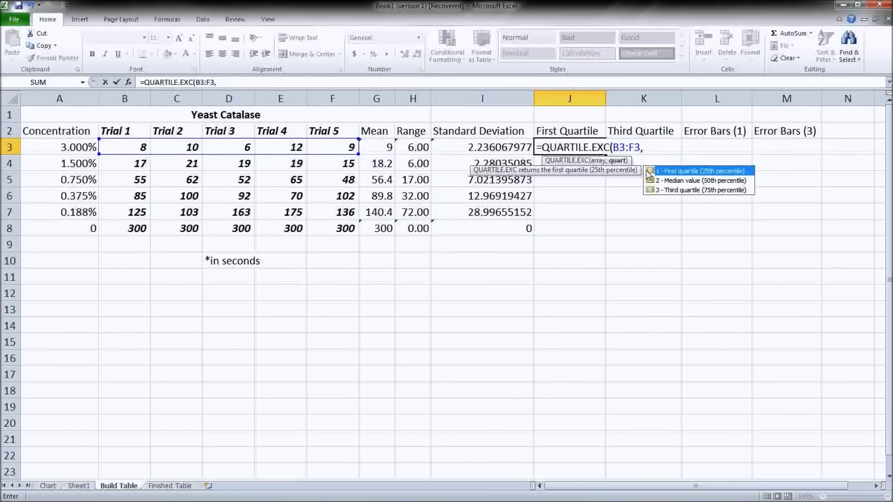
pyautogui.doubleClick(681, 171)
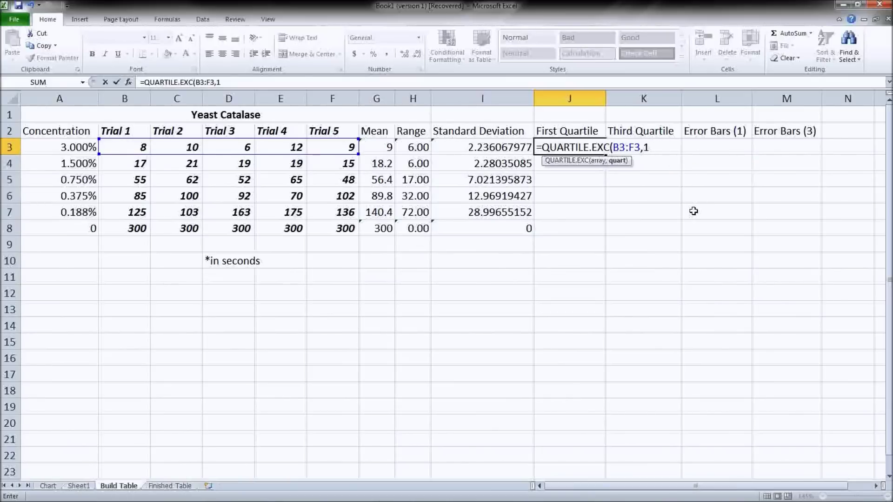
pyautogui.press('Return')
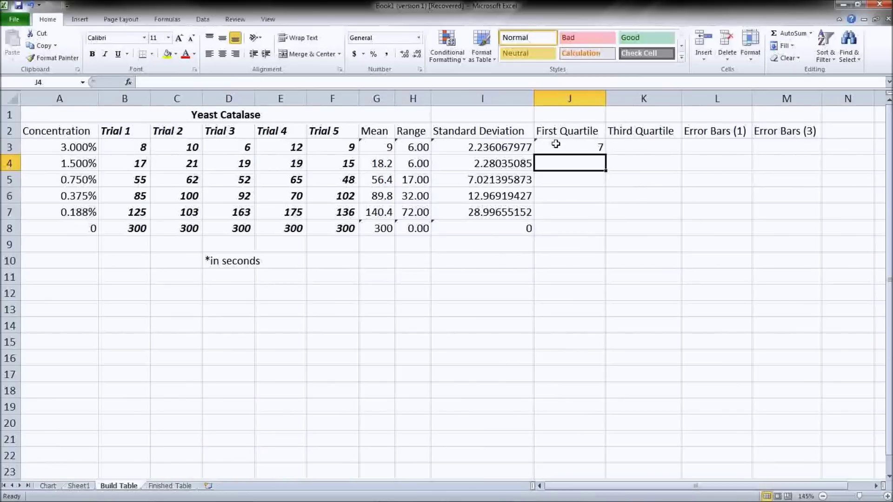
pyautogui.click(563, 145)
pyautogui.moveTo(606, 154); pyautogui.dragTo(601, 233)
# - Enter =QUARTILE.EXC(B3:F3,3) in K3, giving 11
pyautogui.click(640, 150)
pyautogui.write('=')
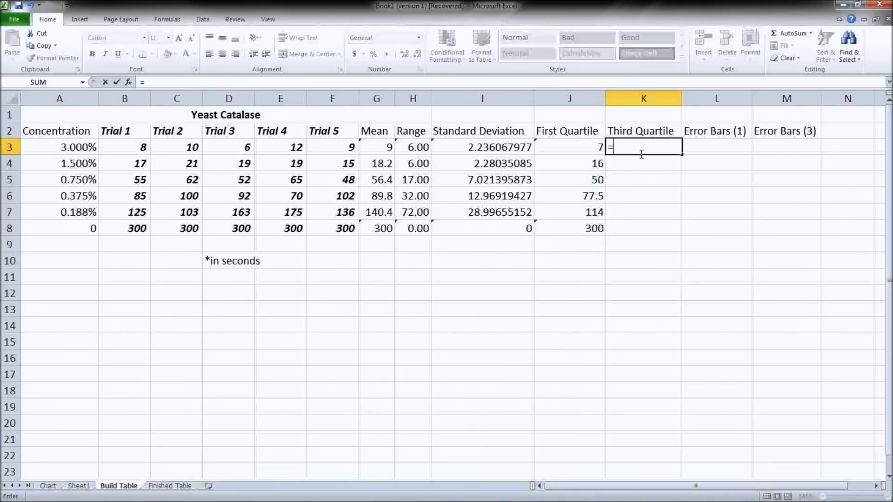
pyautogui.write('q')
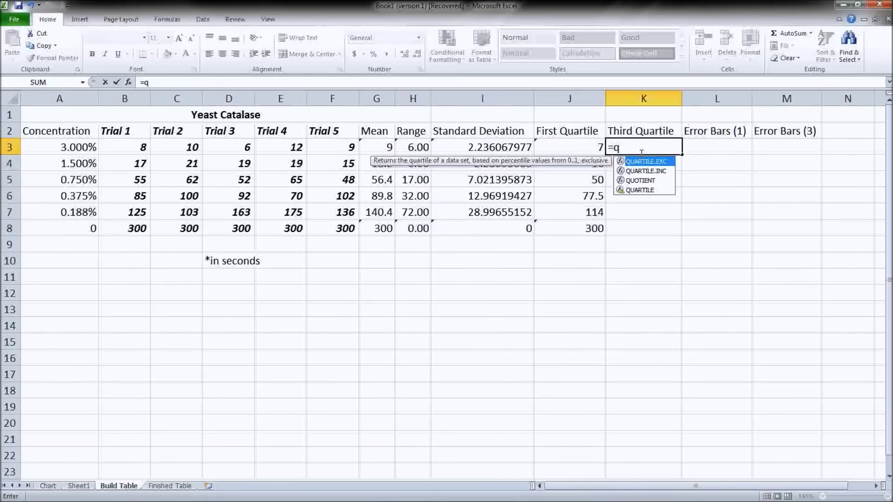
pyautogui.write('uar')
pyautogui.press('Tab')
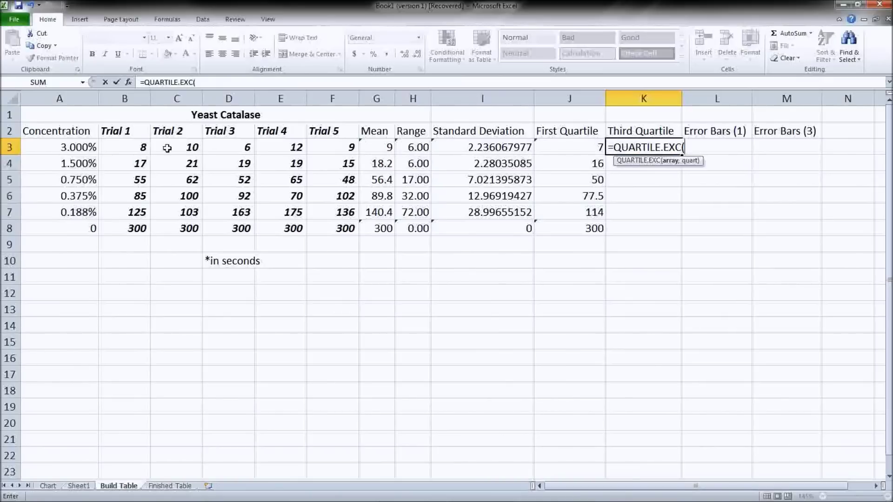
pyautogui.moveTo(147, 150); pyautogui.dragTo(322, 157)
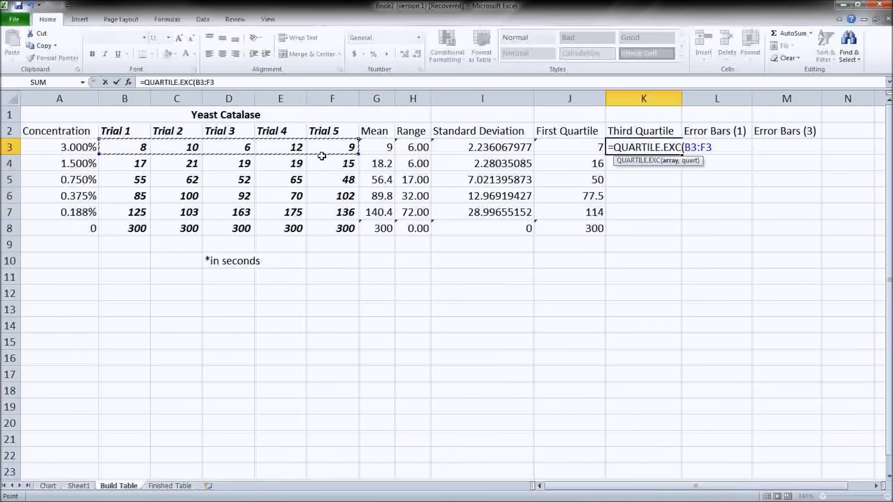
pyautogui.write(',3)')
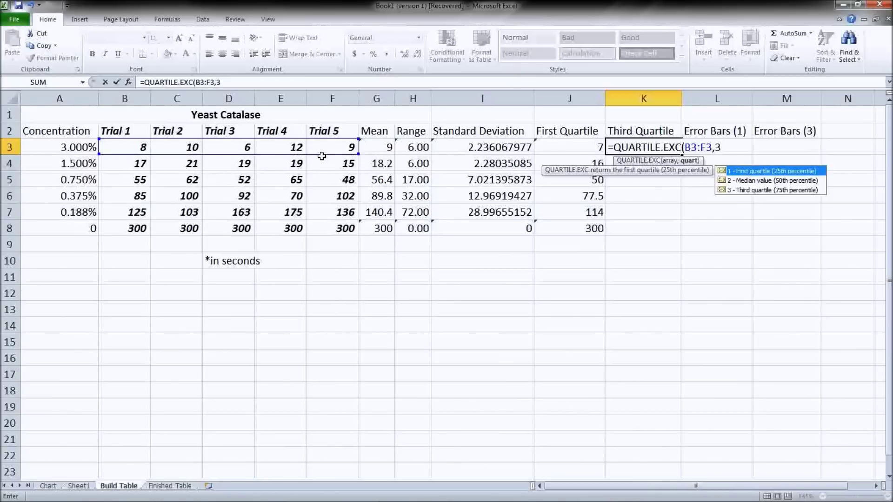
pyautogui.press('Return')
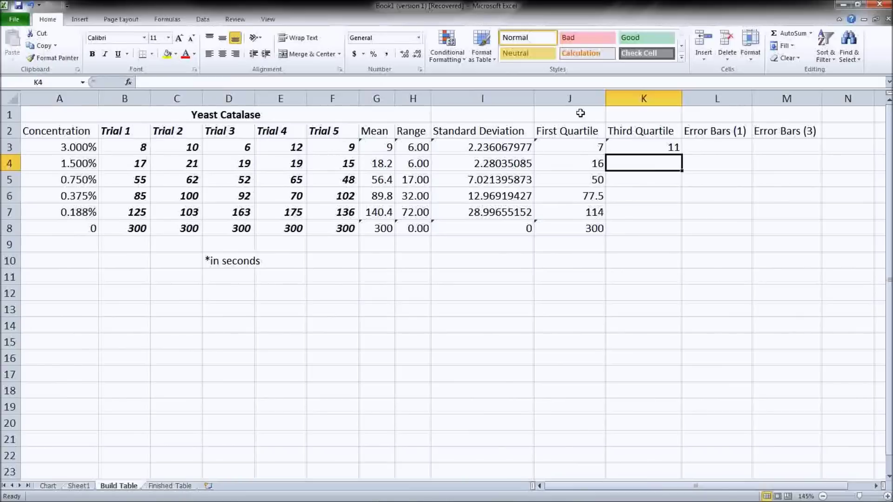
pyautogui.click(639, 144)
# - Fill the Third Quartile formula to K8, then select Mean G2:G8 plus Concentration A2:A8
pyautogui.moveTo(682, 155); pyautogui.dragTo(681, 234)
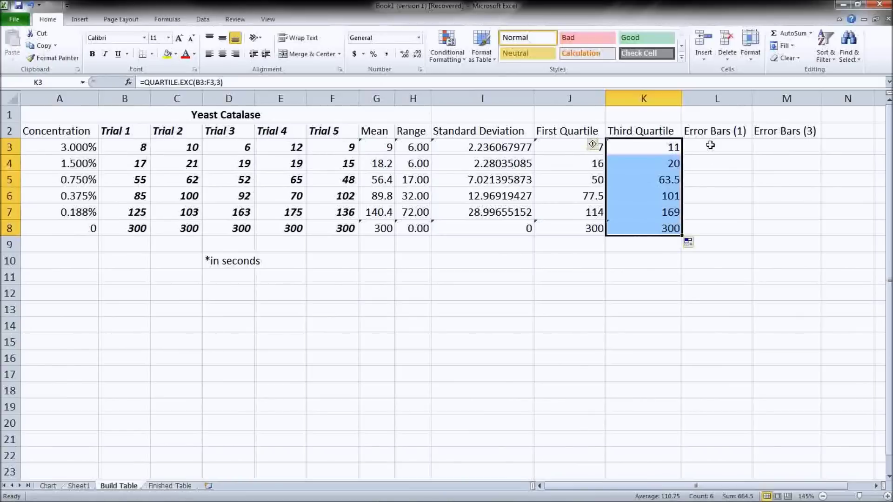
pyautogui.click(524, 274)
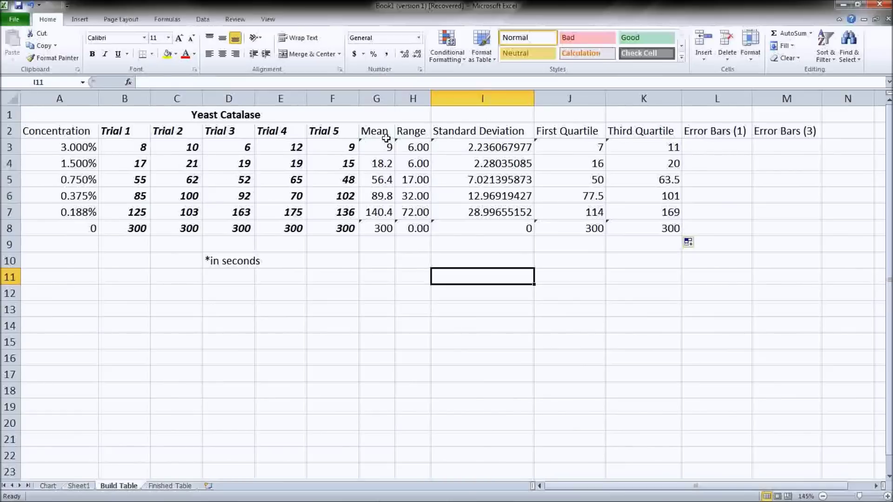
pyautogui.moveTo(386, 136); pyautogui.dragTo(381, 228)
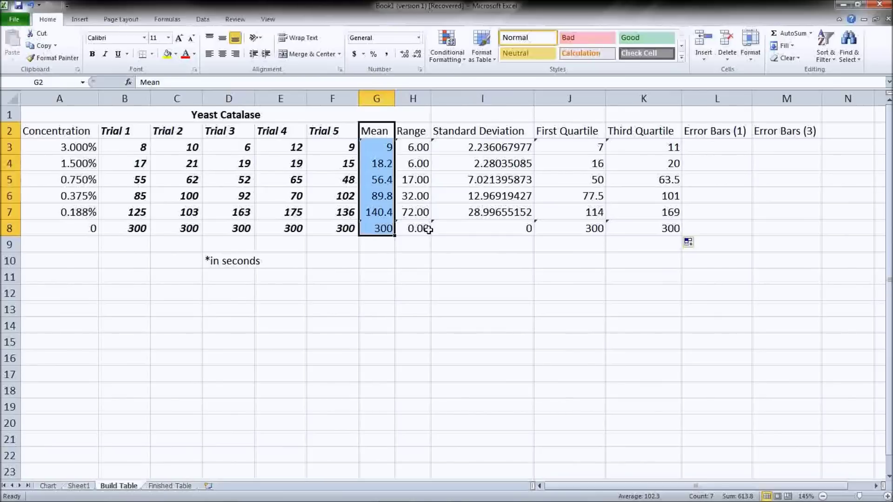
pyautogui.moveTo(75, 134); pyautogui.dragTo(72, 225)
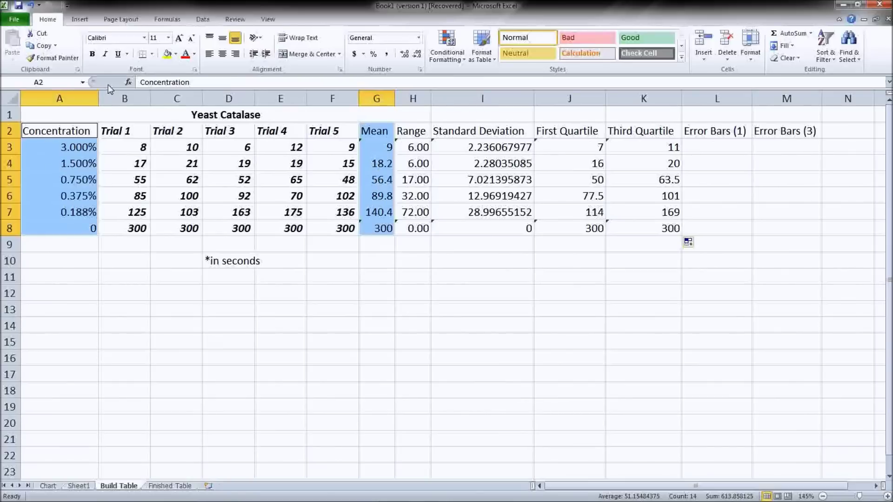
pyautogui.click(89, 23)
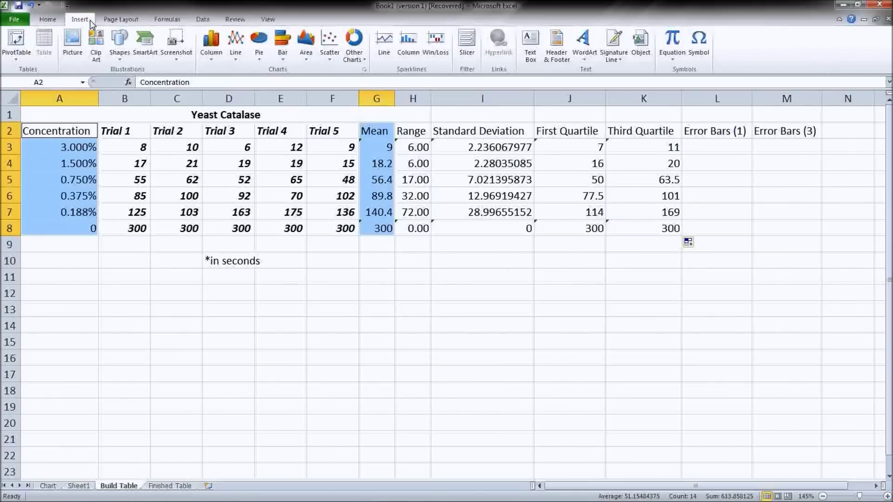
# - Insert a markers-only scatter chart of Mean, move it below the table, and delete its legend
pyautogui.click(329, 45)
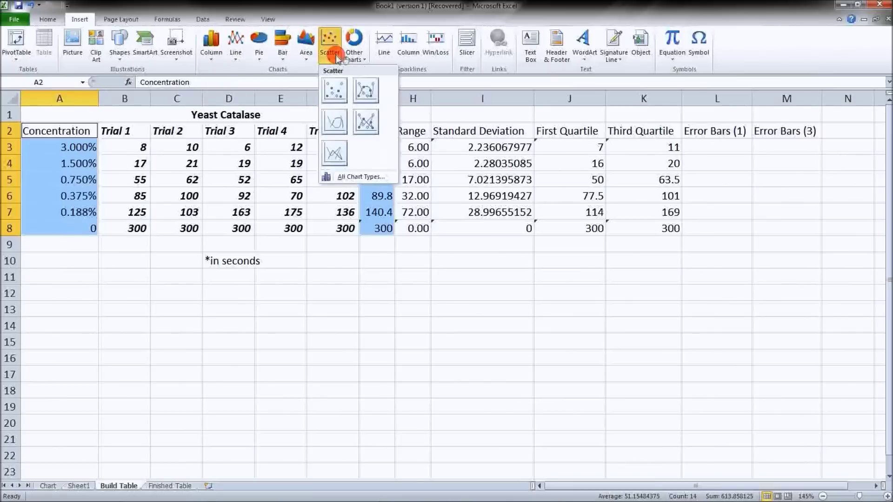
pyautogui.click(333, 91)
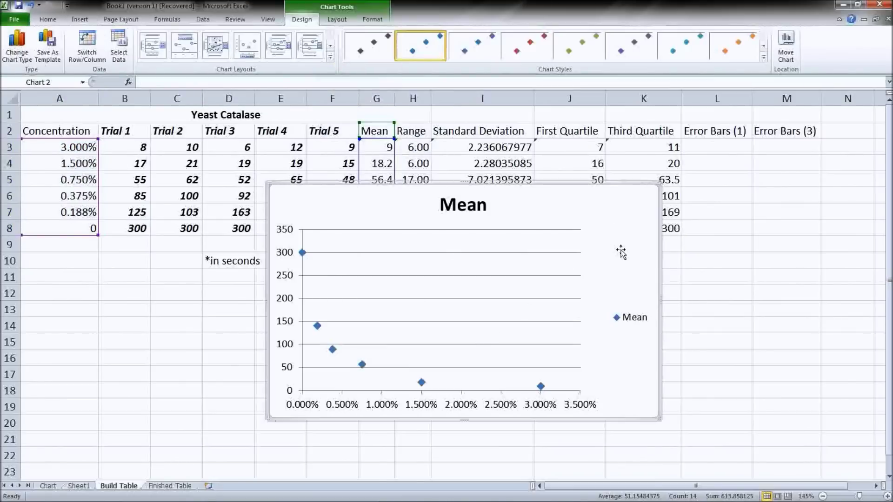
pyautogui.moveTo(619, 251); pyautogui.dragTo(656, 309)
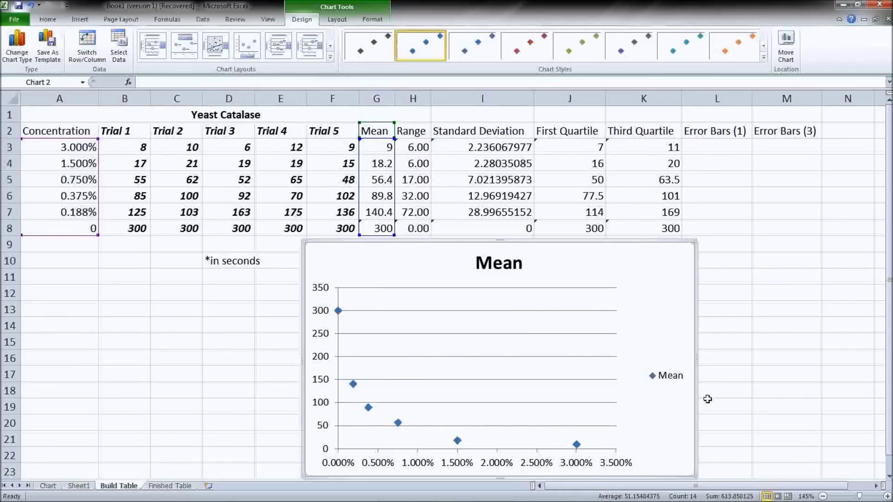
pyautogui.click(664, 384)
pyautogui.click(657, 387)
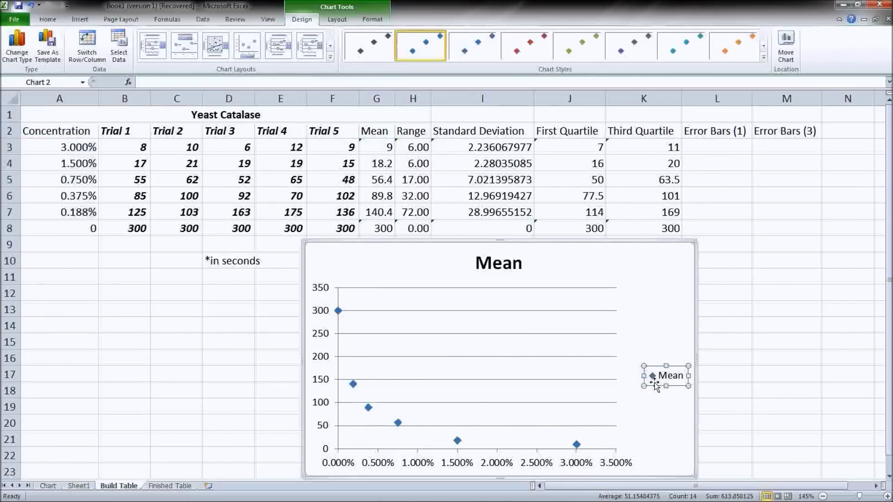
pyautogui.press('Delete')
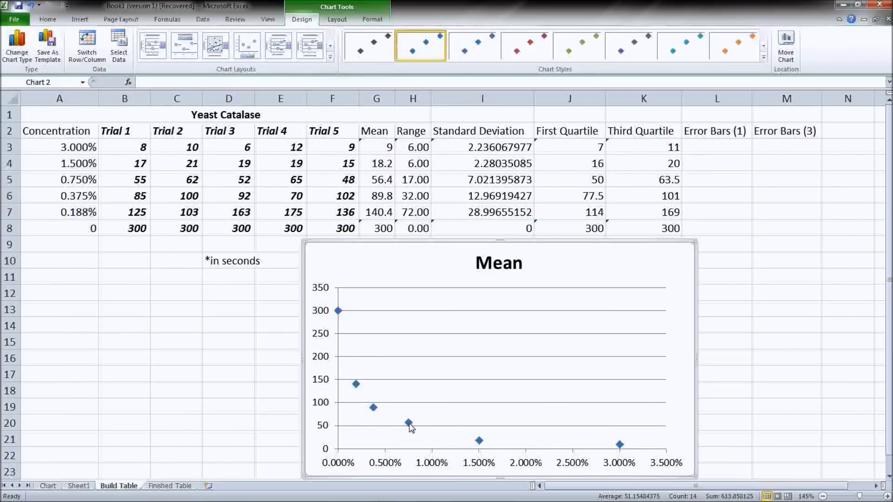
pyautogui.rightClick(409, 424)
# - Add an exponential trendline with equation and R² = 0.8917, placing the label at lower right
pyautogui.click(451, 404)
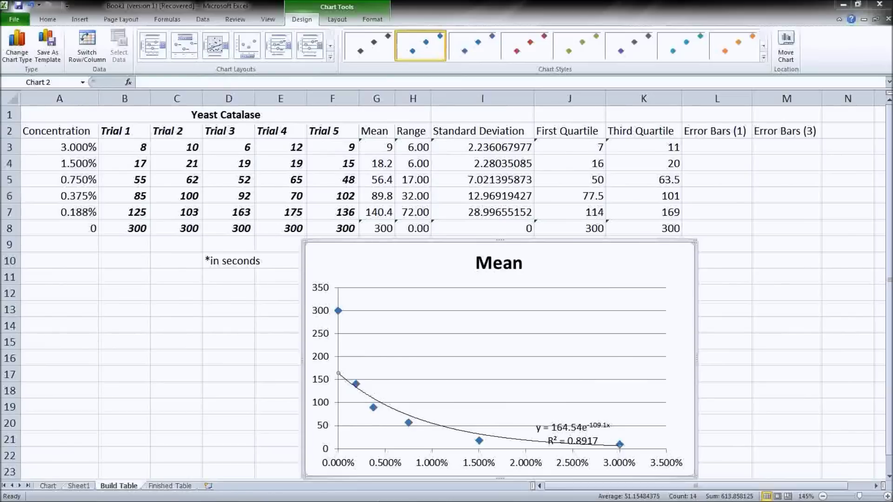
pyautogui.moveTo(579, 430); pyautogui.dragTo(644, 413)
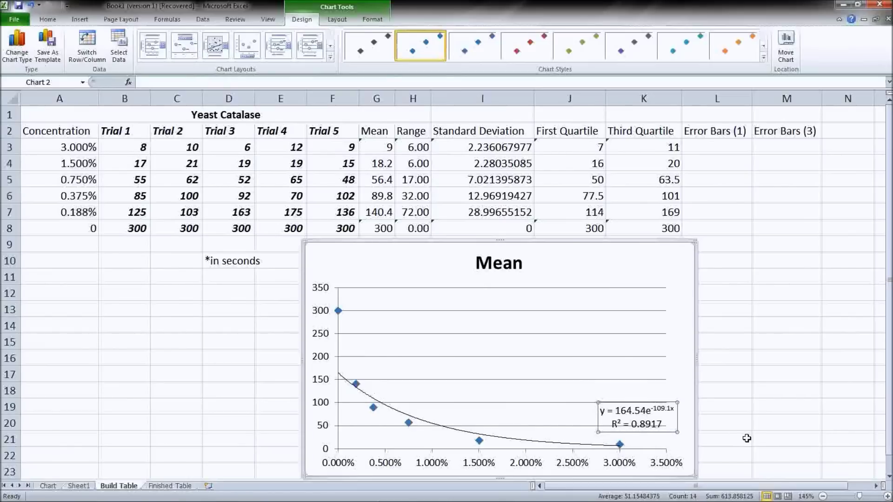
pyautogui.click(747, 438)
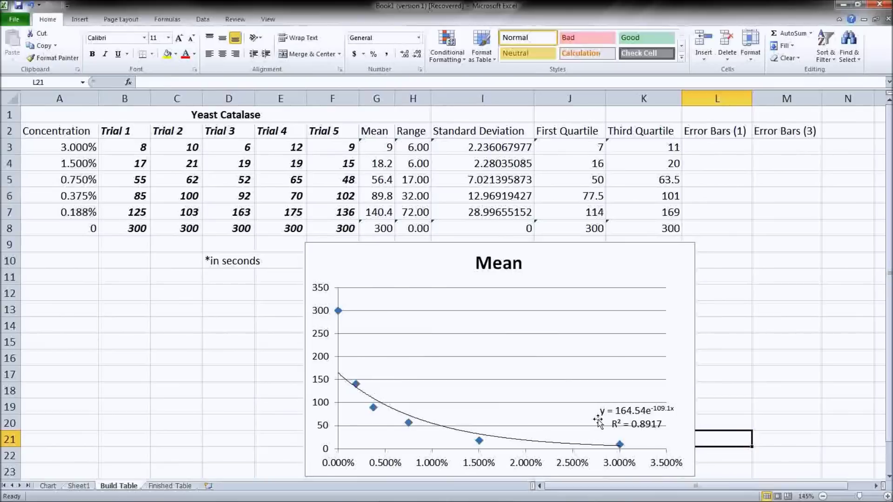
# - Fix the vertical axis bounds at minimum 0 and maximum 145 in Format Axis
pyautogui.rightClick(326, 314)
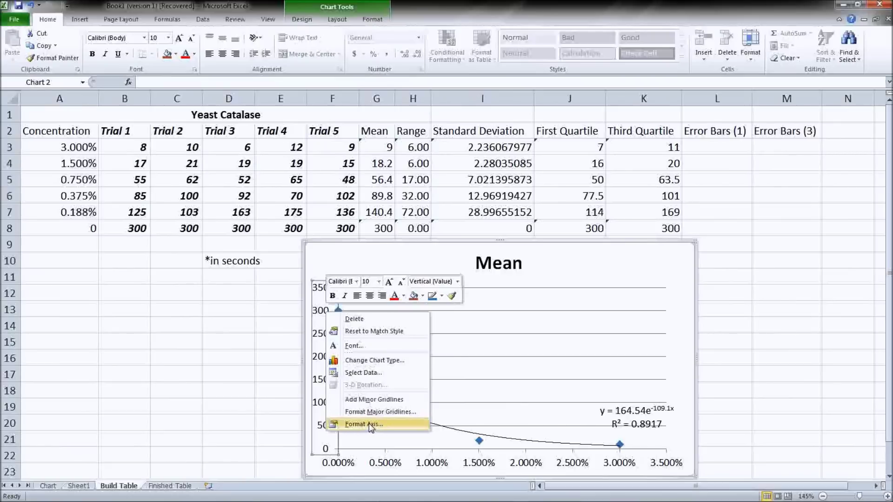
pyautogui.click(382, 424)
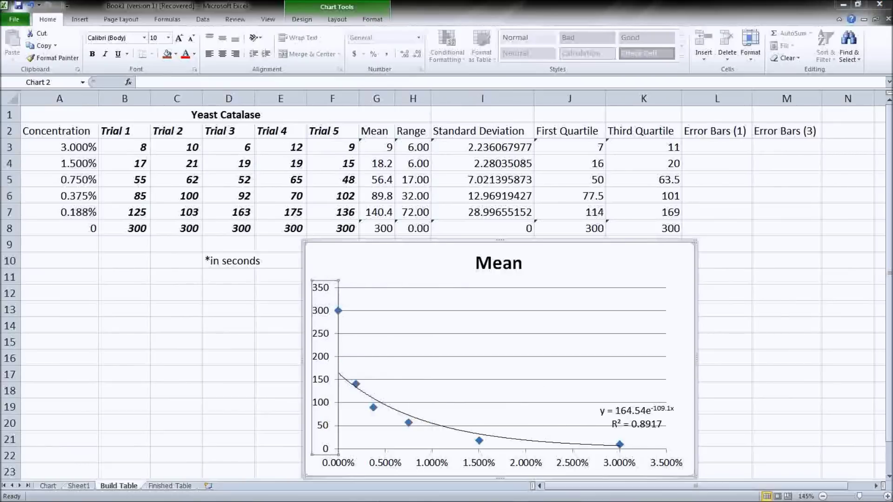
pyautogui.moveTo(790, 105); pyautogui.dragTo(657, 84)
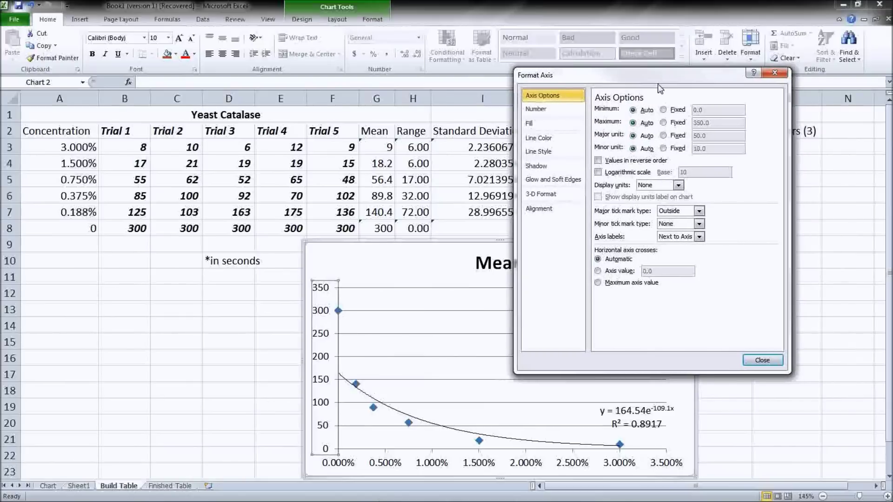
pyautogui.click(663, 109)
pyautogui.click(663, 123)
pyautogui.doubleClick(719, 124)
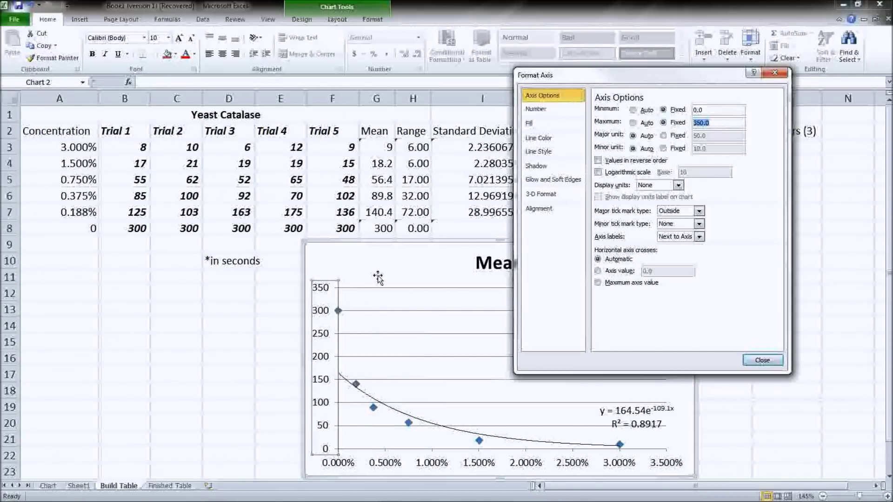
pyautogui.write('145')
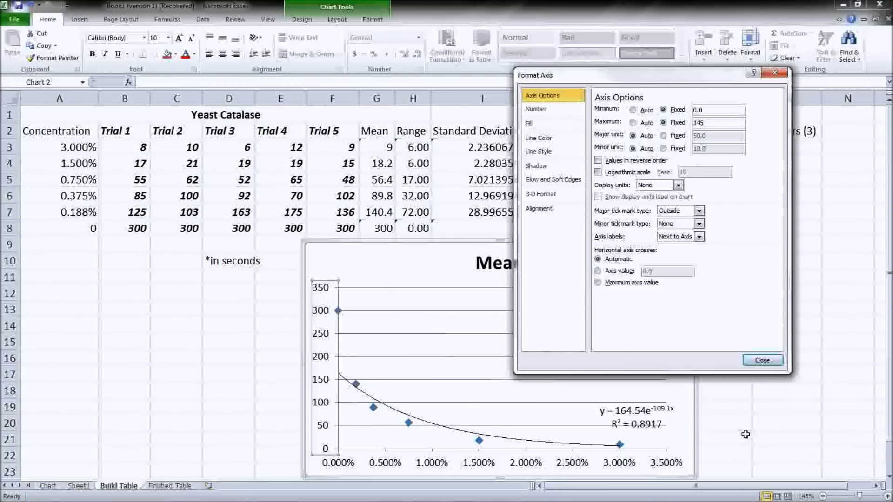
pyautogui.press('Tab')
pyautogui.click(758, 360)
pyautogui.click(754, 374)
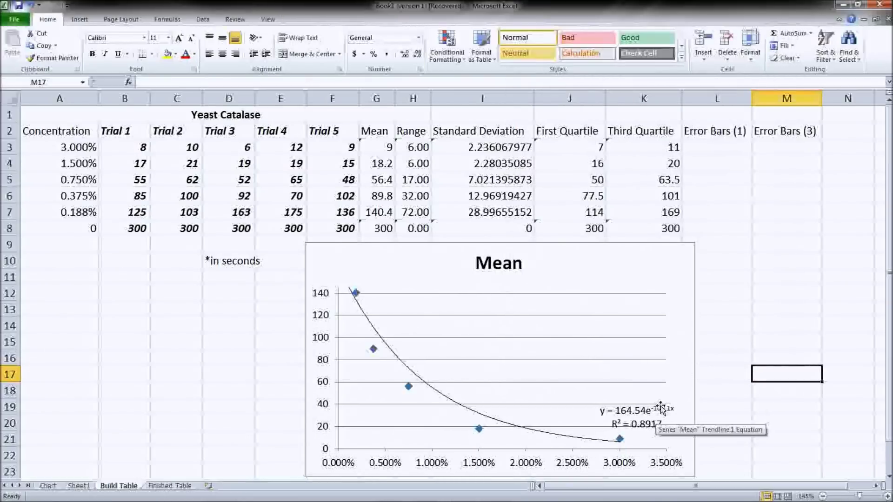
pyautogui.click(409, 388)
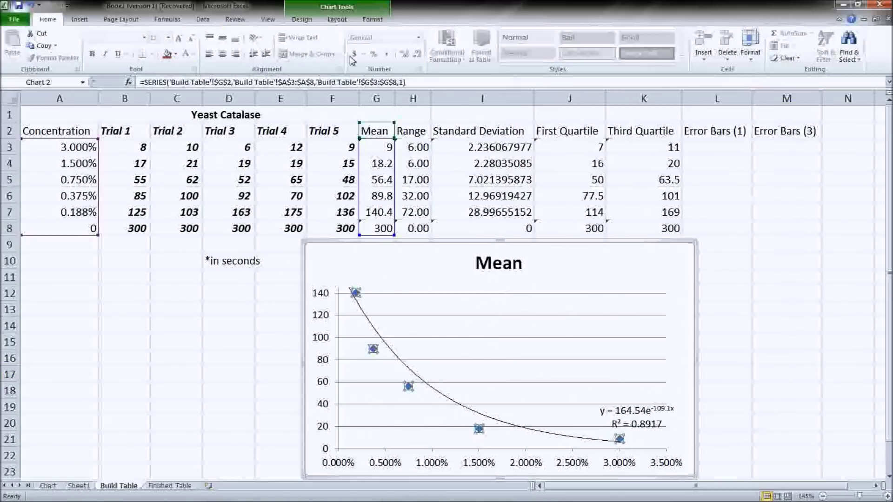
# - Add default error bars to the Mean series via Layout > Error Bars > More Error Bars Options
pyautogui.moveTo(373, 351)
pyautogui.click(337, 19)
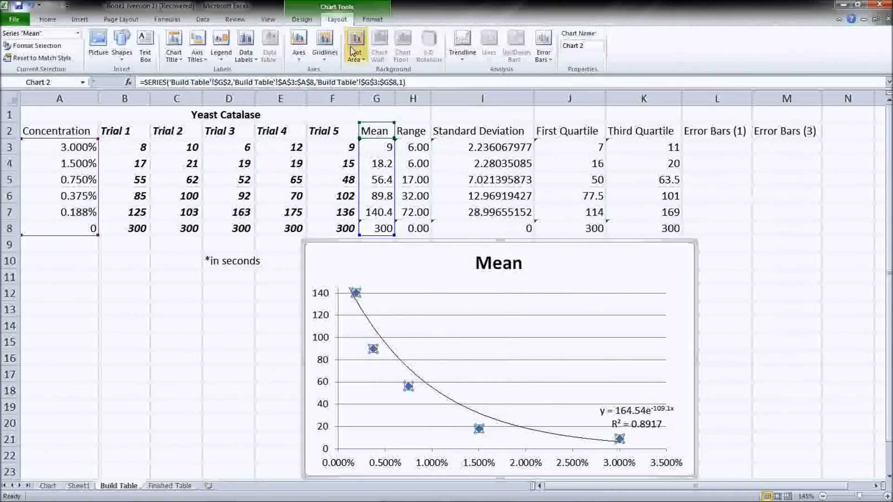
pyautogui.click(543, 49)
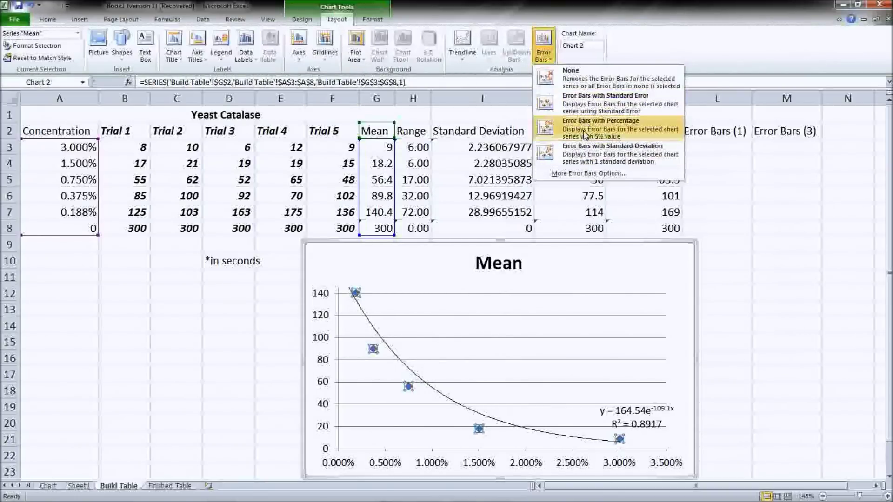
pyautogui.click(571, 177)
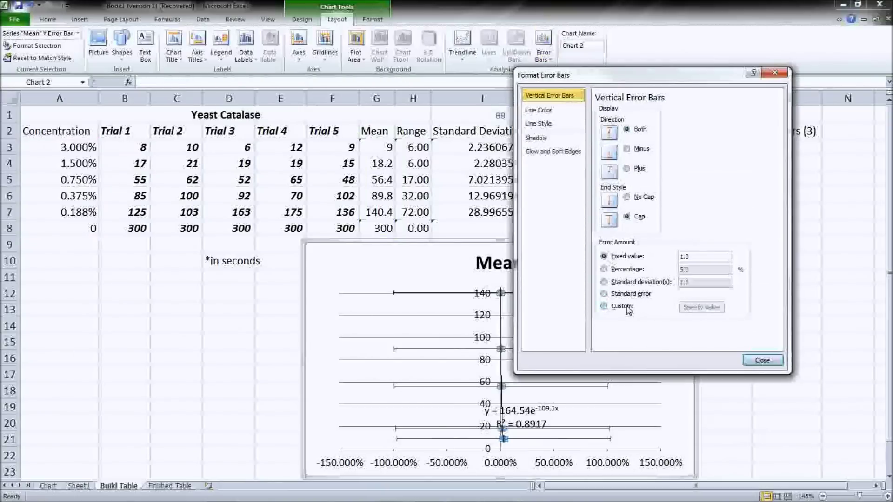
# - Make the error amount Custom, with positive and negative values both 'Build Table'!$I$3:$I$8 (Standard Deviation)
pyautogui.click(623, 307)
pyautogui.moveTo(675, 80); pyautogui.dragTo(195, 102)
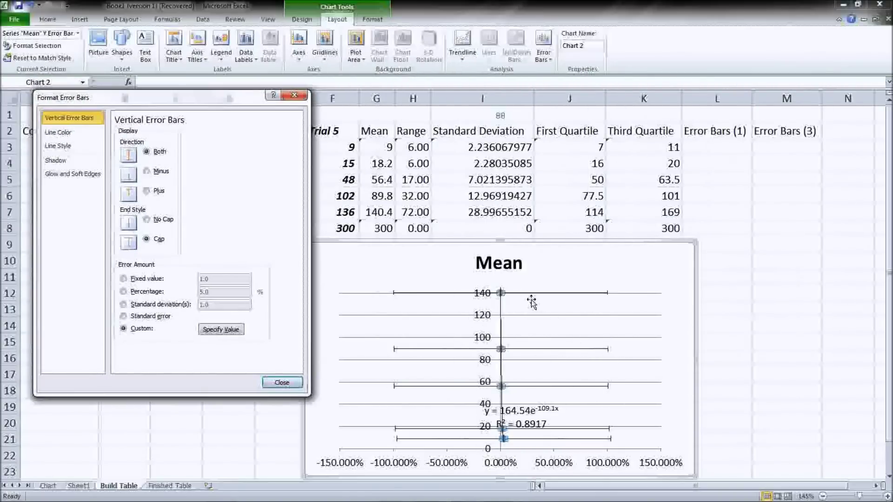
pyautogui.moveTo(497, 385)
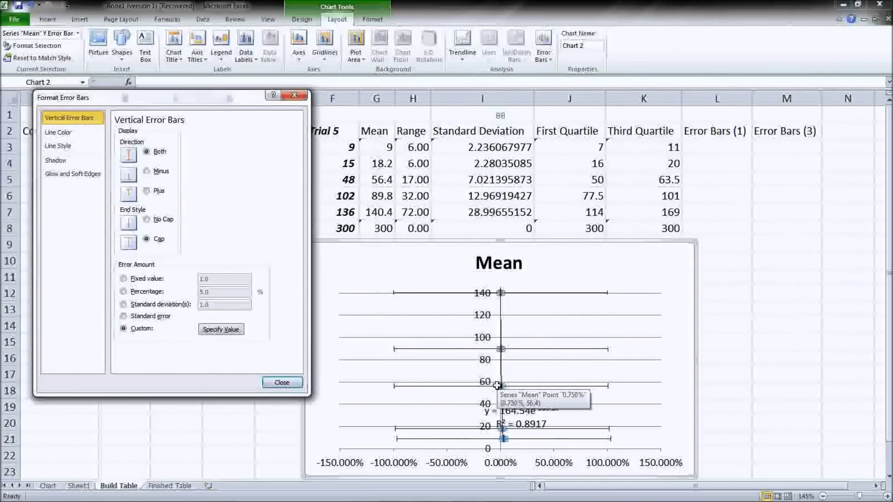
pyautogui.click(219, 330)
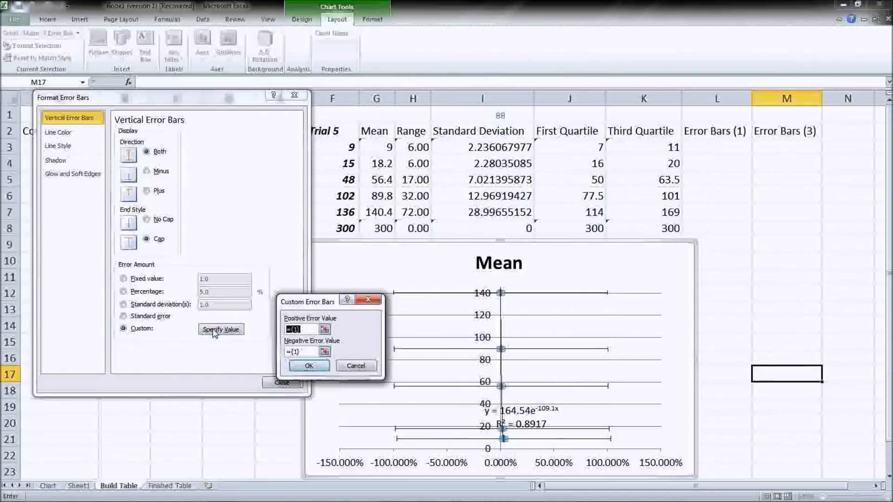
pyautogui.click(324, 330)
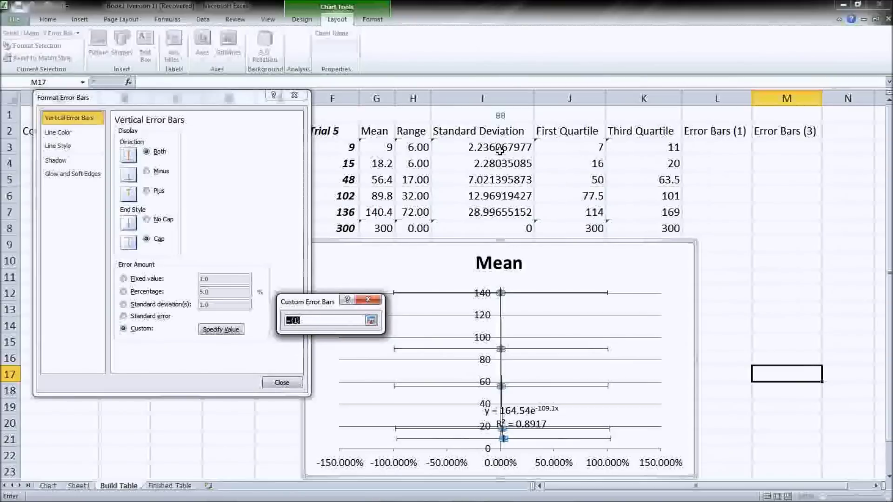
pyautogui.moveTo(502, 151); pyautogui.dragTo(503, 231)
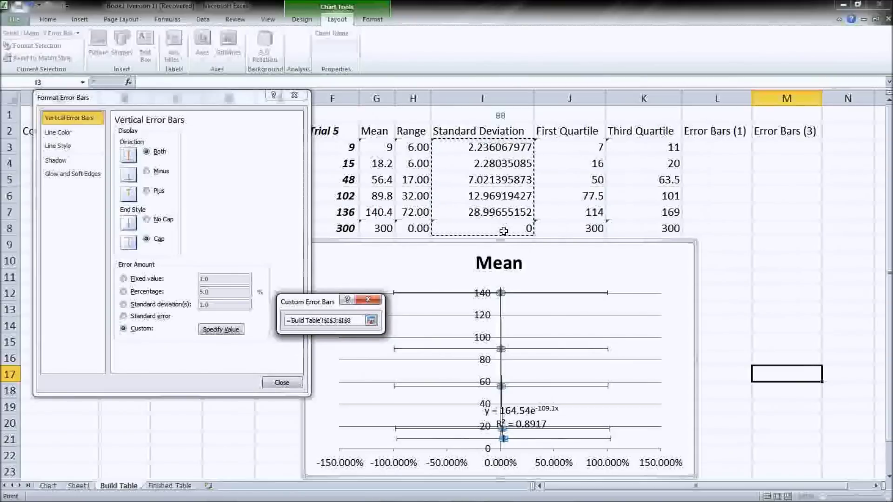
pyautogui.click(372, 320)
pyautogui.click(325, 352)
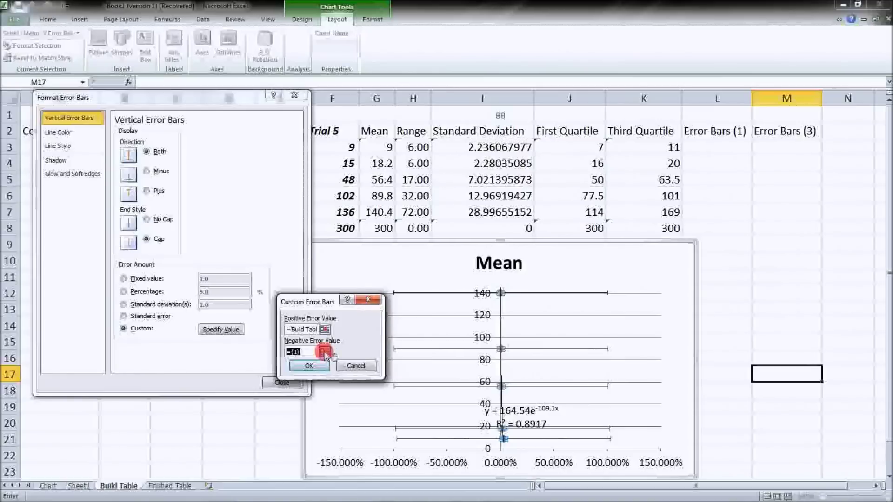
pyautogui.moveTo(488, 149); pyautogui.dragTo(475, 230)
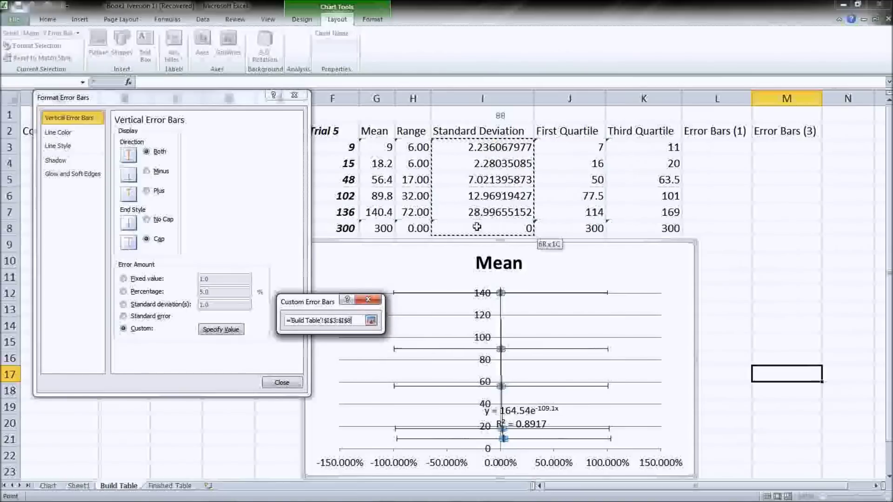
pyautogui.click(371, 321)
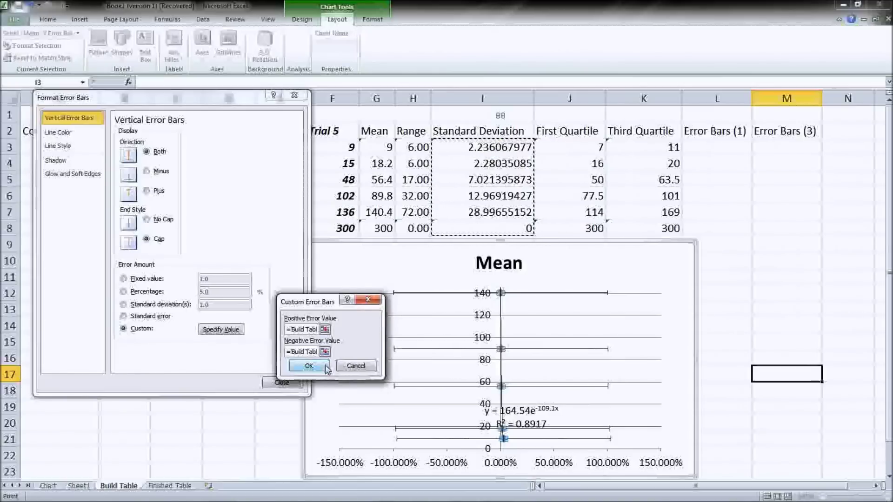
pyautogui.click(308, 365)
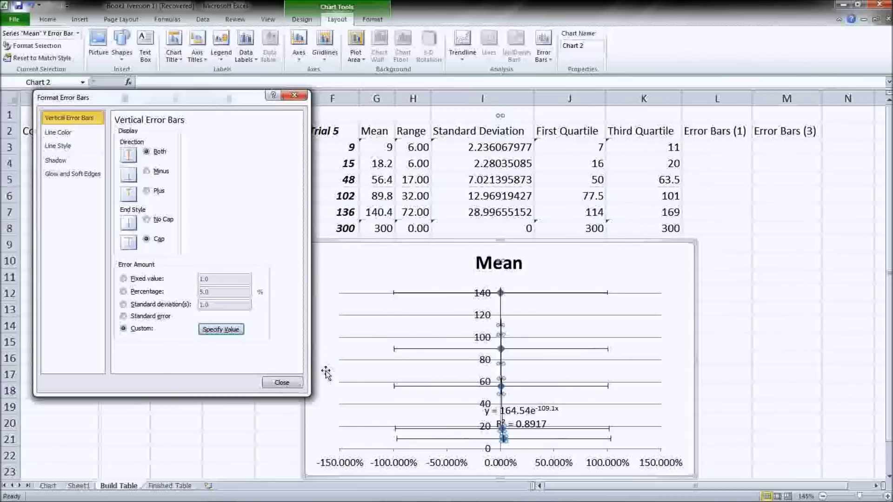
# - Delete the horizontal error bars, close the Format Error Bars dialog and deselect the chart
pyautogui.click(551, 392)
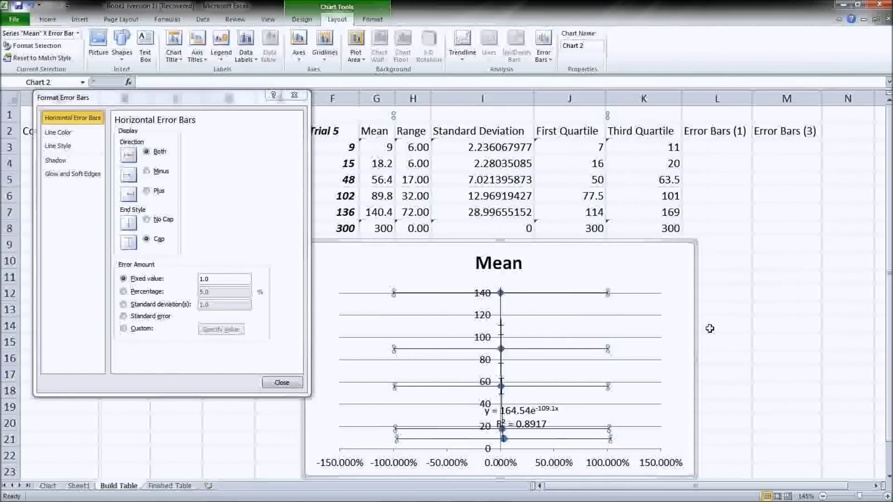
pyautogui.press('Delete')
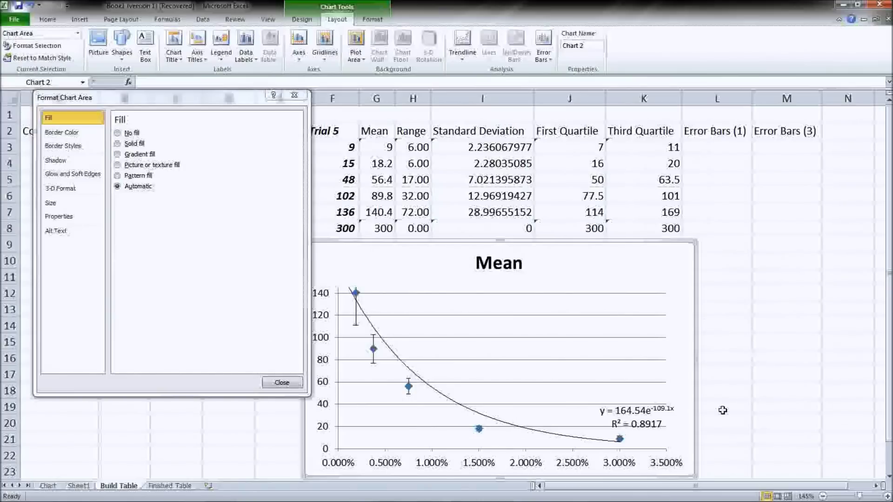
pyautogui.click(281, 382)
pyautogui.click(749, 366)
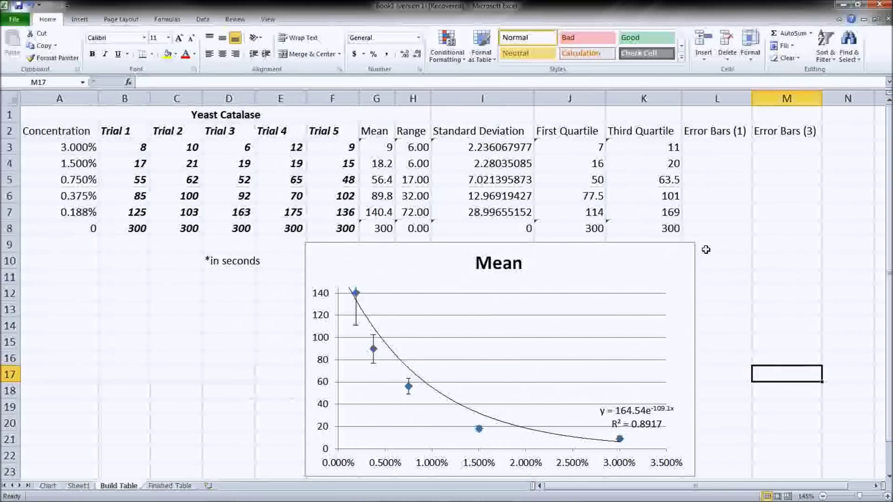
# - Enter =G3-J3 in L3 for mean minus first quartile
pyautogui.click(587, 148)
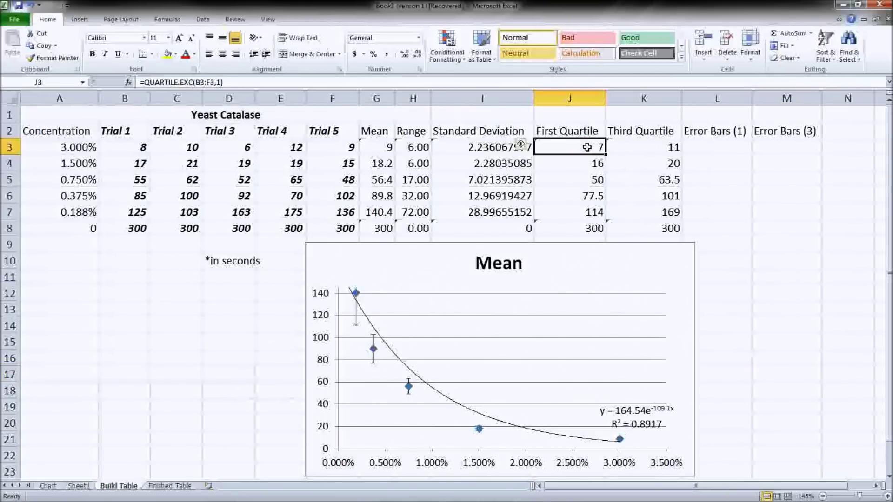
pyautogui.click(742, 154)
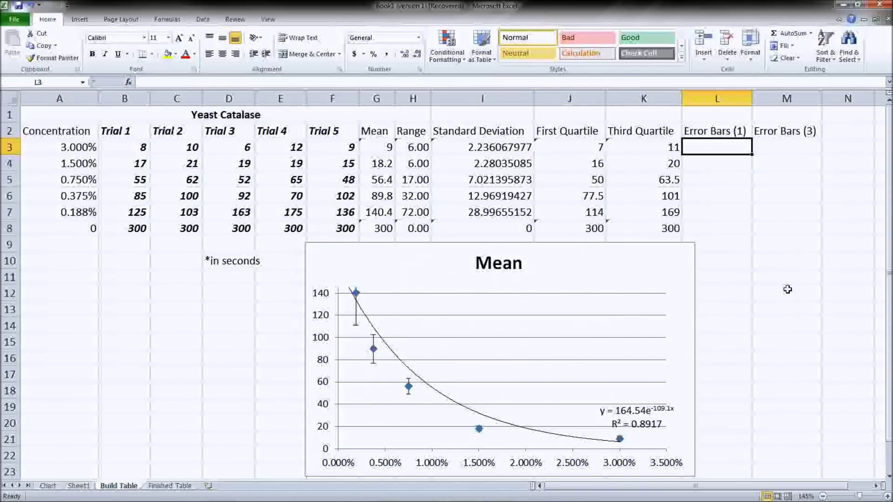
pyautogui.write('=')
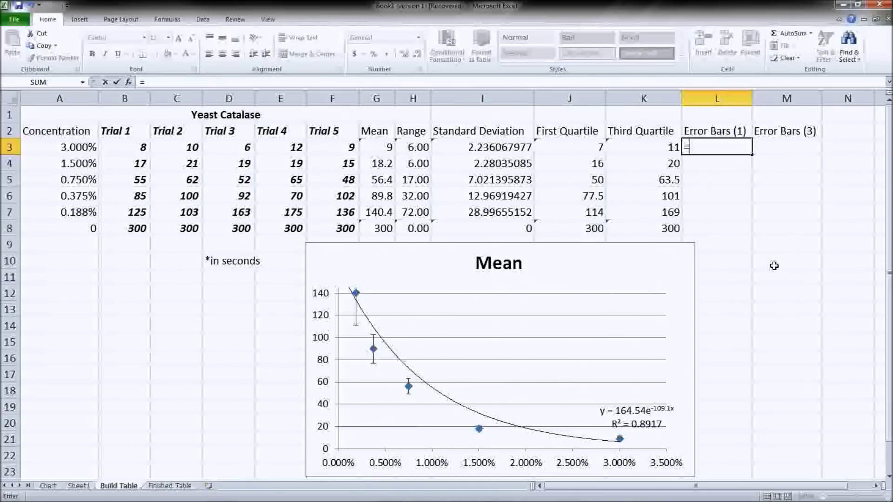
pyautogui.click(384, 147)
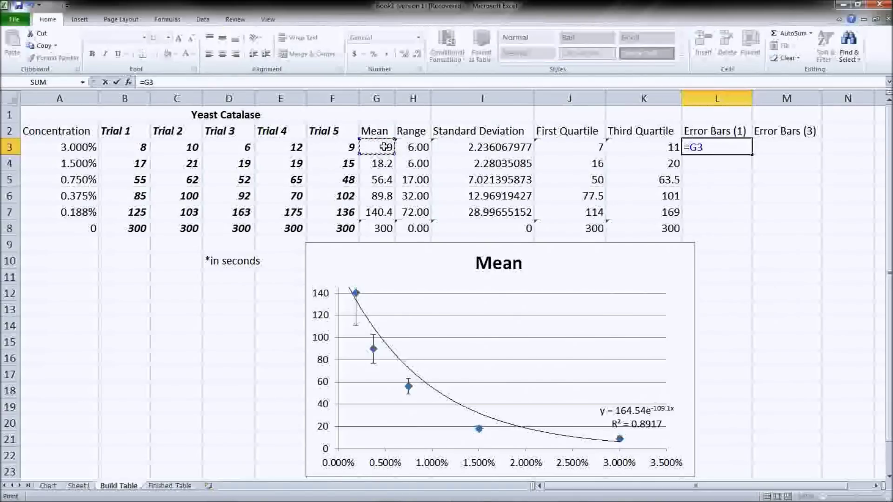
pyautogui.write('-')
pyautogui.click(564, 146)
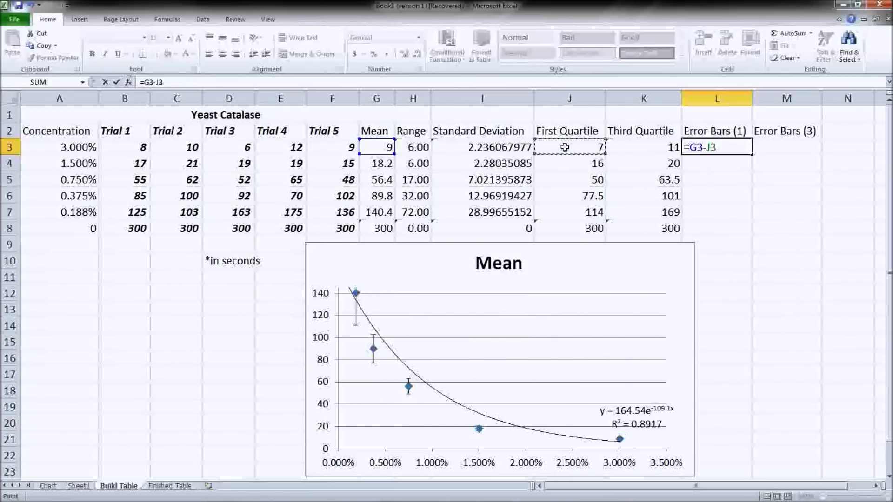
pyautogui.press('Return')
# - Enter =K3-G3 in M3, then fill L3:M3 down to row 8
pyautogui.click(775, 151)
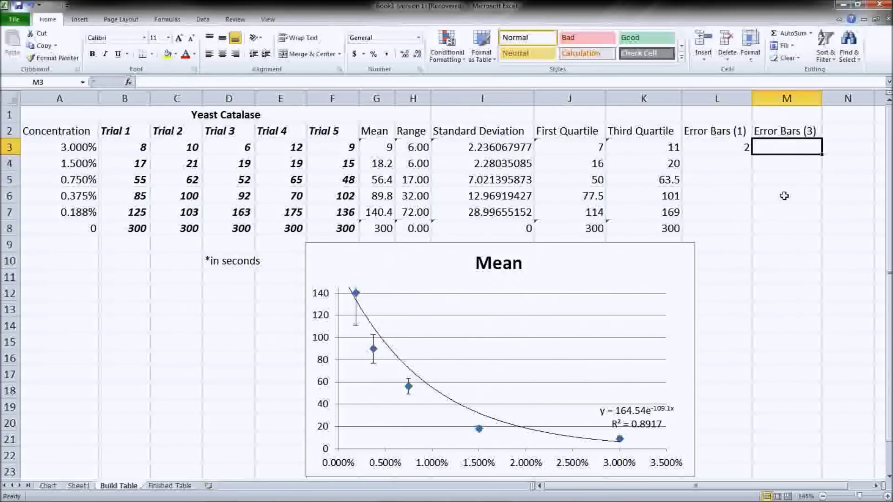
pyautogui.write('=')
pyautogui.click(636, 149)
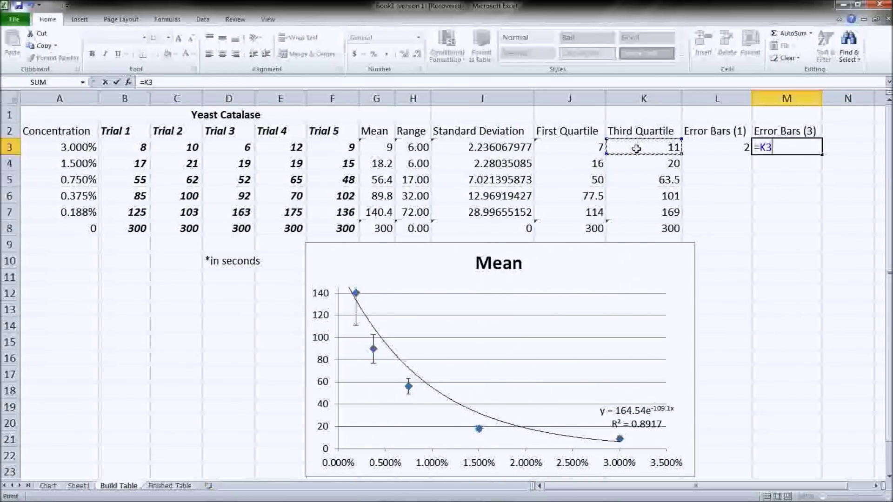
pyautogui.write('-')
pyautogui.click(394, 154)
pyautogui.press('Return')
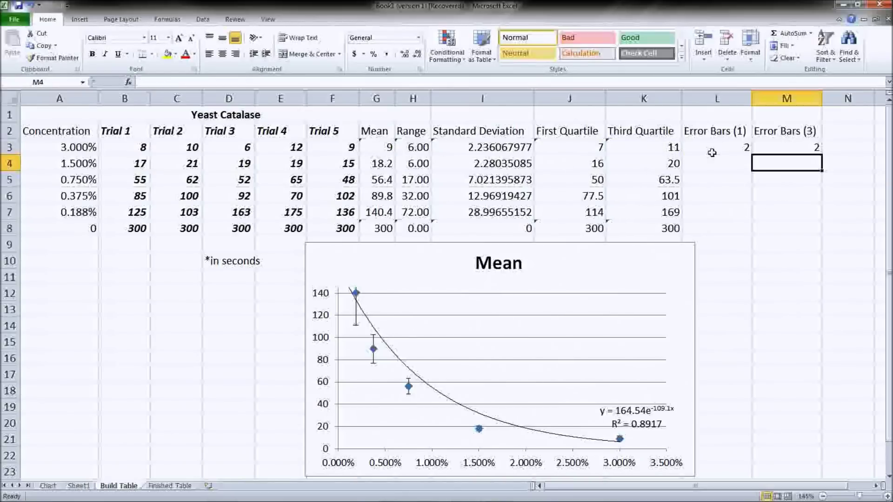
pyautogui.moveTo(712, 153); pyautogui.dragTo(819, 233)
pyautogui.click(785, 293)
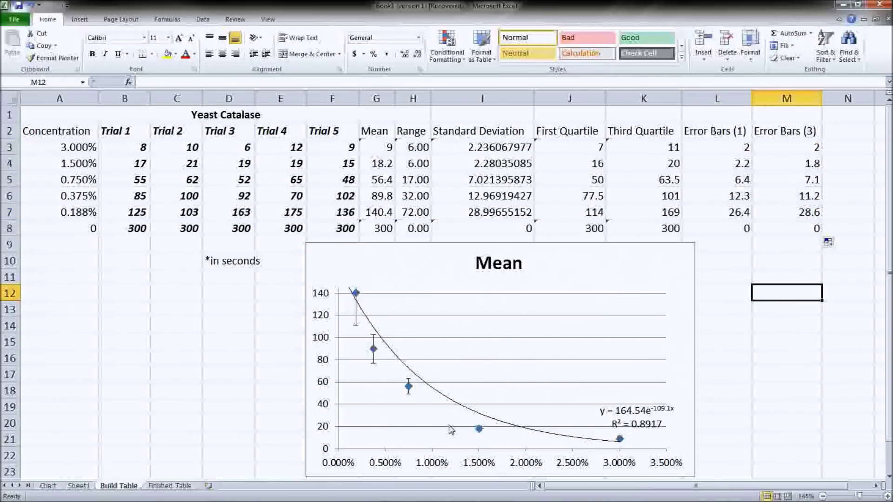
# - Select the Mean series and open More Error Bars Options from Chart Tools Layout
pyautogui.click(409, 386)
pyautogui.click(371, 20)
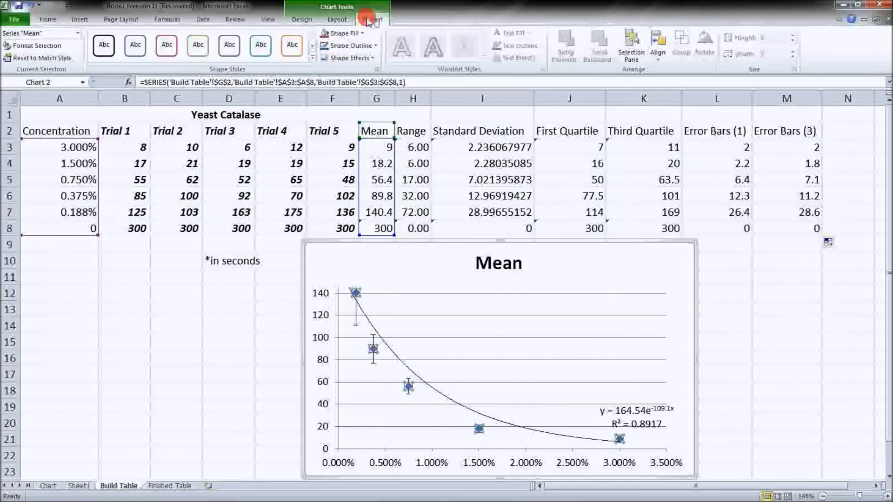
pyautogui.click(338, 20)
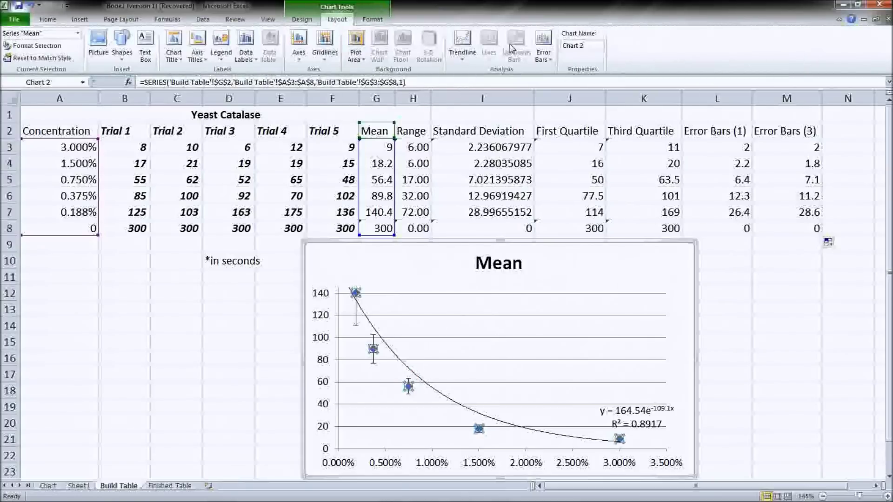
pyautogui.click(543, 49)
pyautogui.click(599, 181)
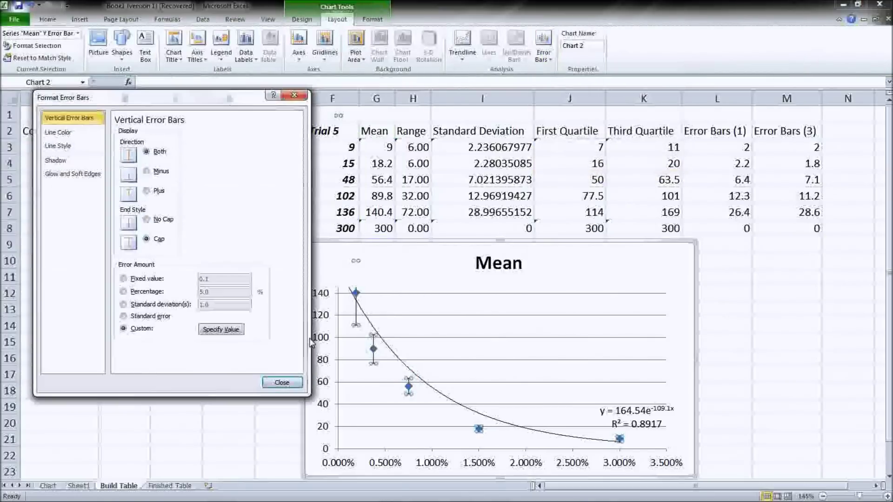
# - Set custom error values: positive M3:M8, negative L3:L8, then close the dialog
pyautogui.click(221, 330)
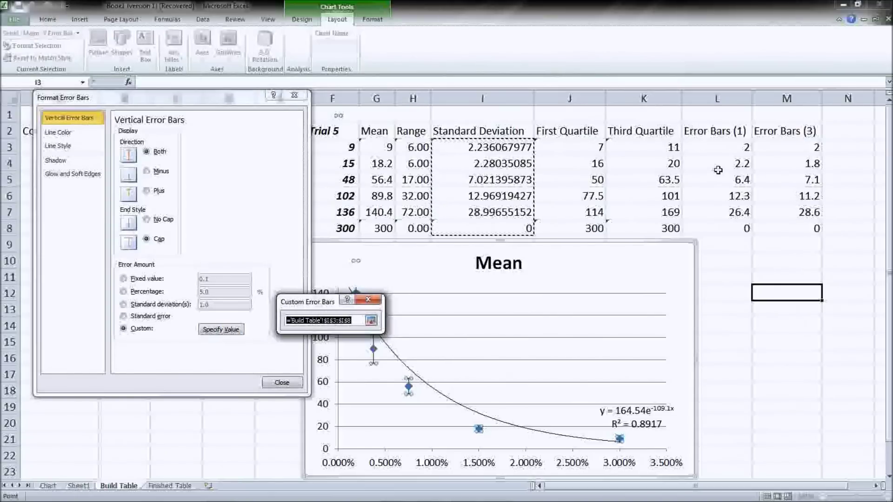
pyautogui.moveTo(791, 147); pyautogui.dragTo(791, 230)
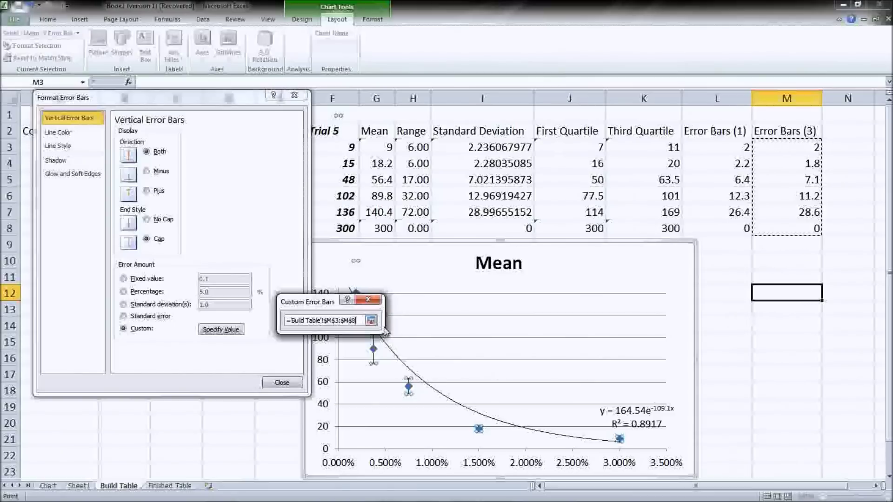
pyautogui.click(370, 320)
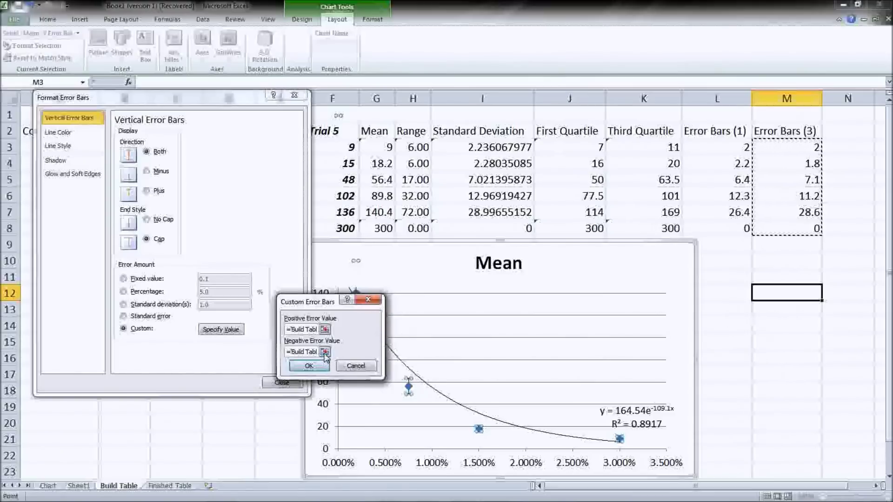
pyautogui.click(325, 352)
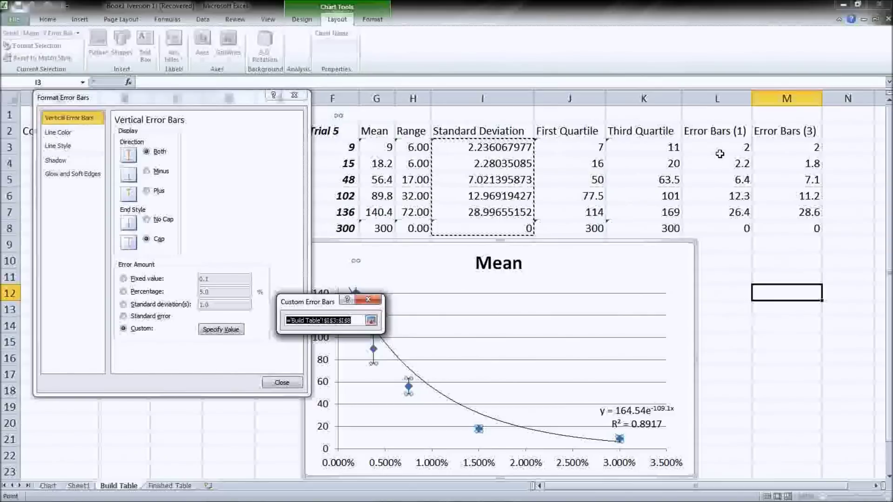
pyautogui.moveTo(720, 154); pyautogui.dragTo(722, 225)
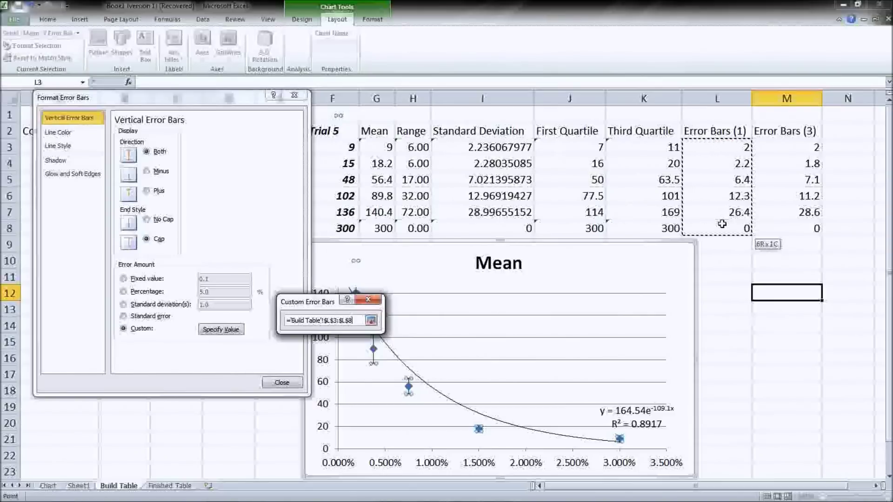
pyautogui.click(371, 320)
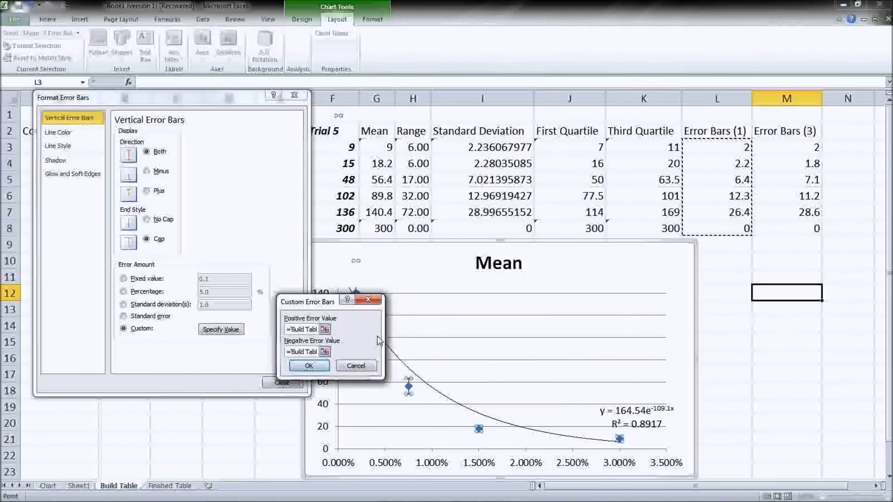
pyautogui.click(309, 366)
pyautogui.click(284, 383)
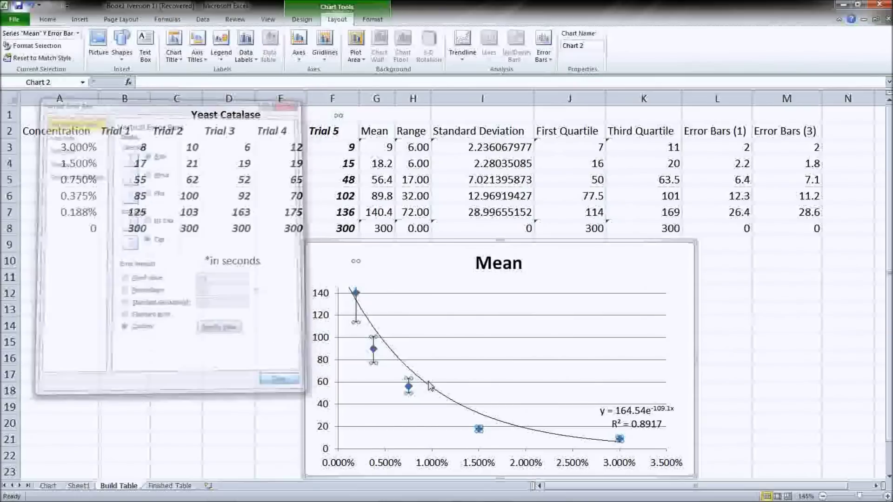
pyautogui.click(775, 385)
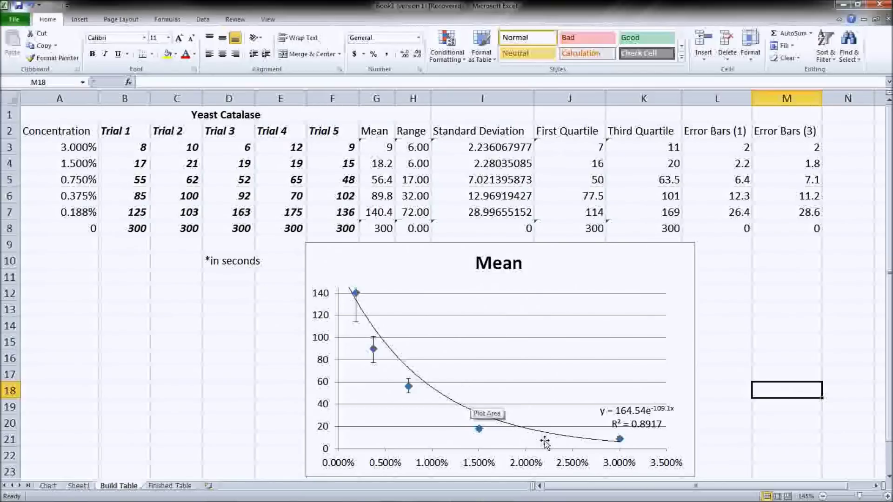
# - Nudge the trendline equation and R² label slightly up and left, then deselect the chart
pyautogui.click(635, 406)
pyautogui.moveTo(635, 406); pyautogui.dragTo(630, 404)
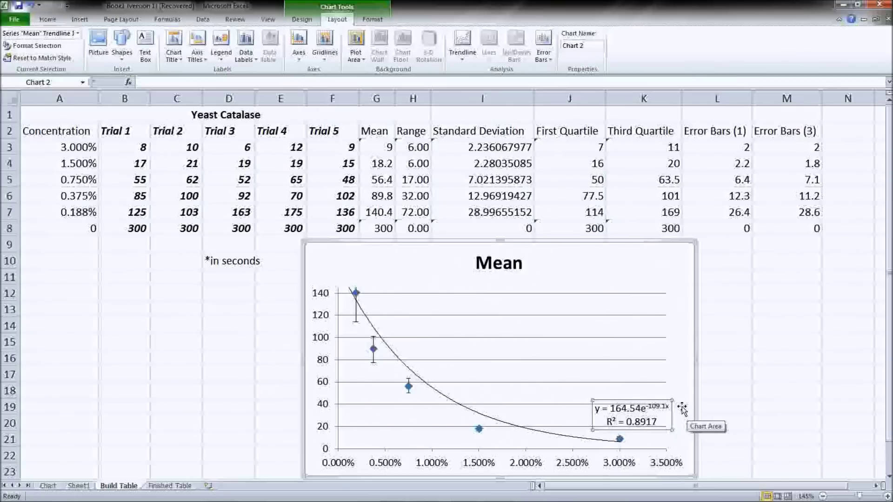
pyautogui.click(720, 422)
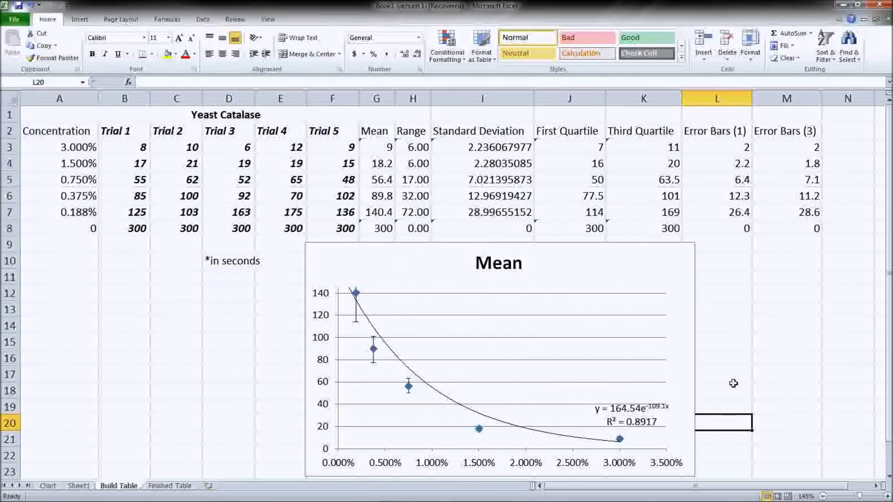
# - Go to the Finished Table sheet, then the Chart sheet showing yeast versus spinach catalase
pyautogui.click(172, 486)
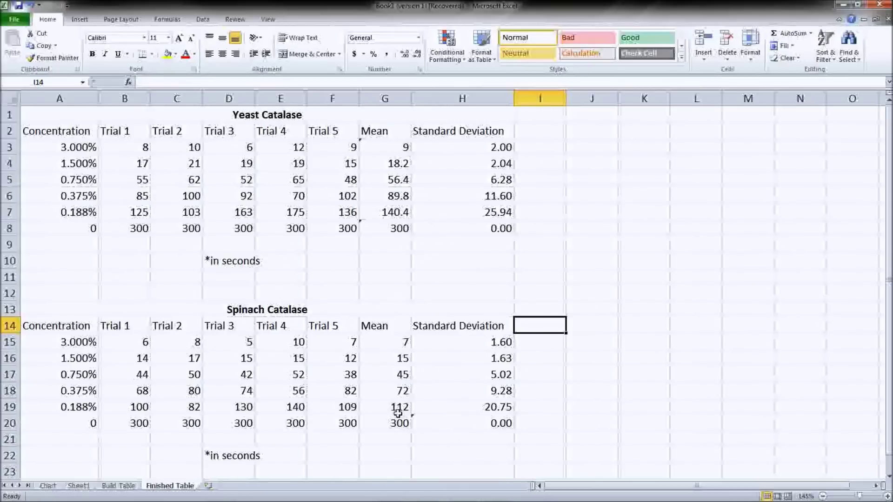
pyautogui.click(48, 486)
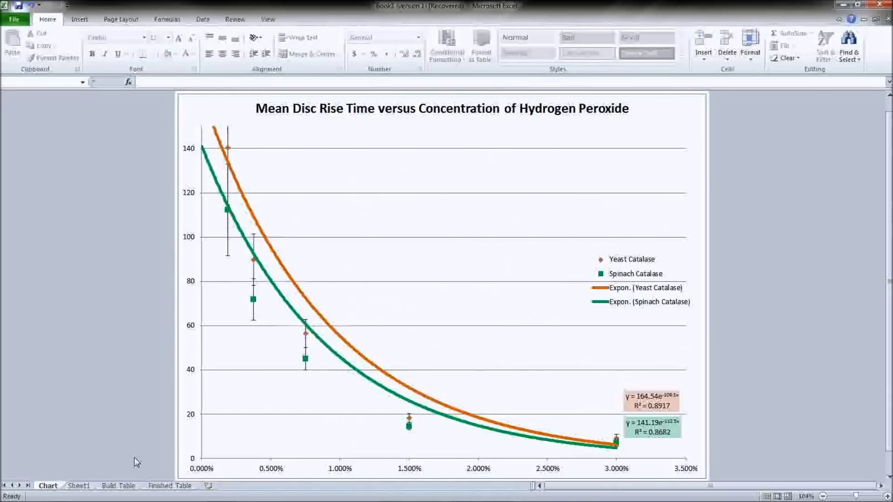